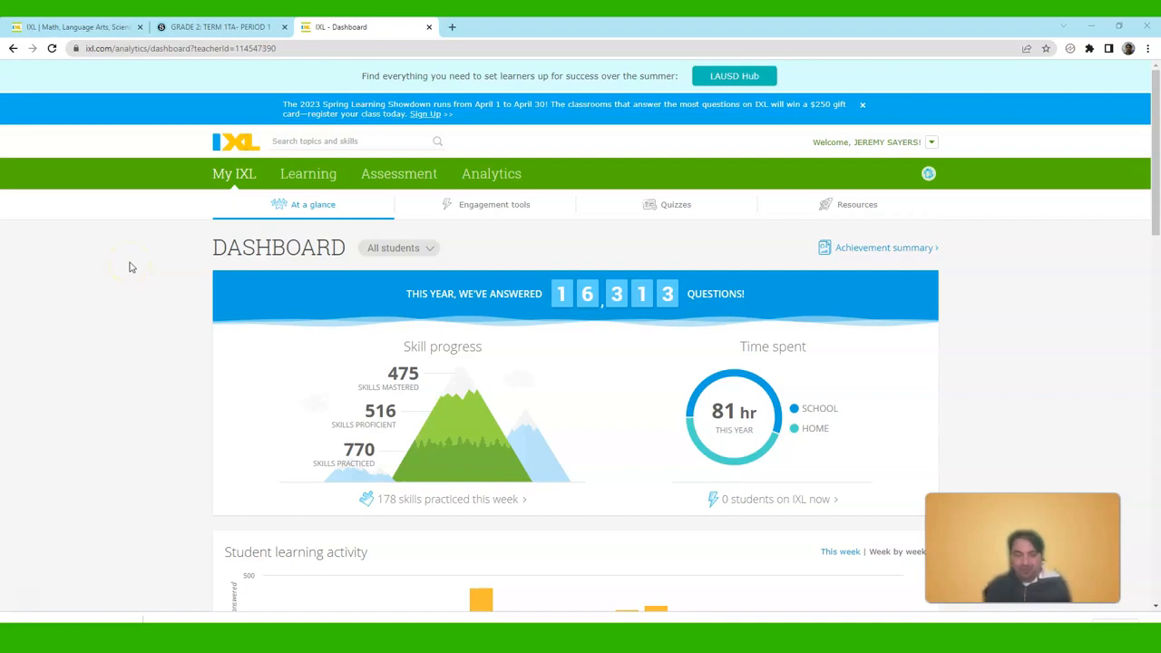
- Reach the Group Jam setup page from the My IXL menu
click(143, 252)
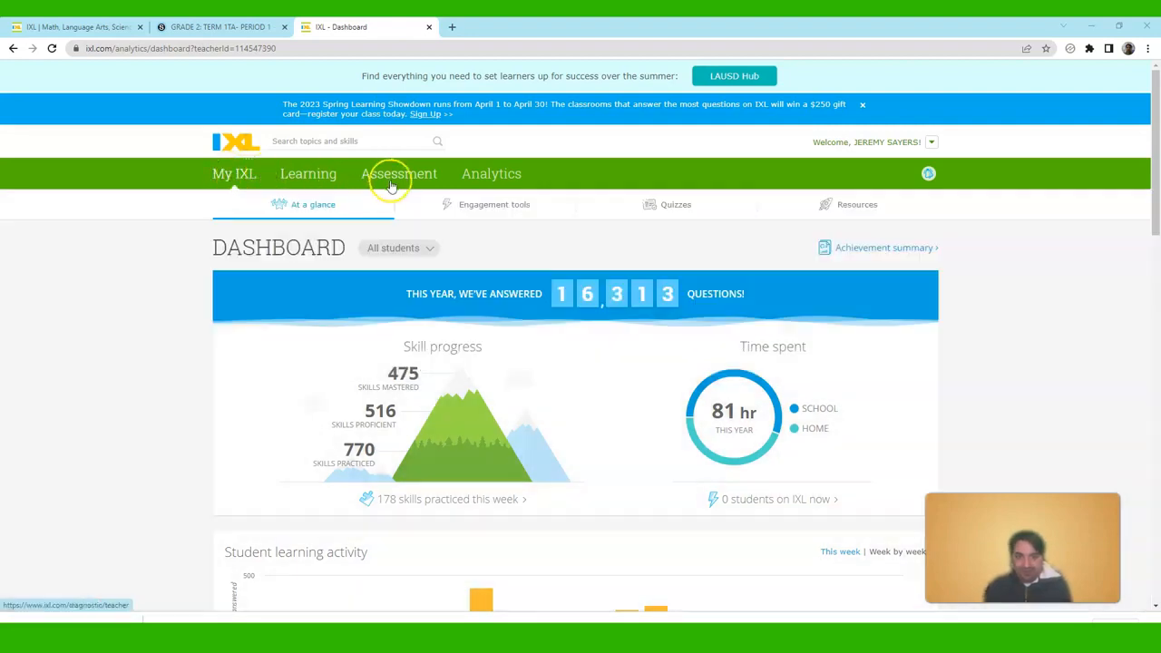
mouse_move(234, 174)
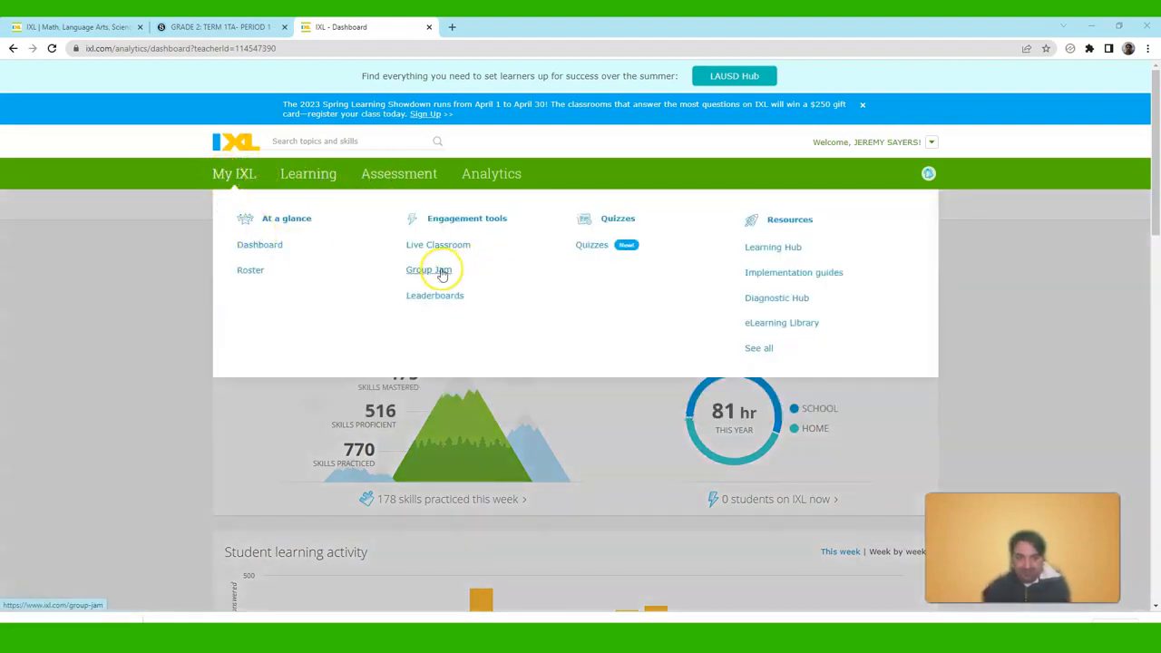
click(439, 272)
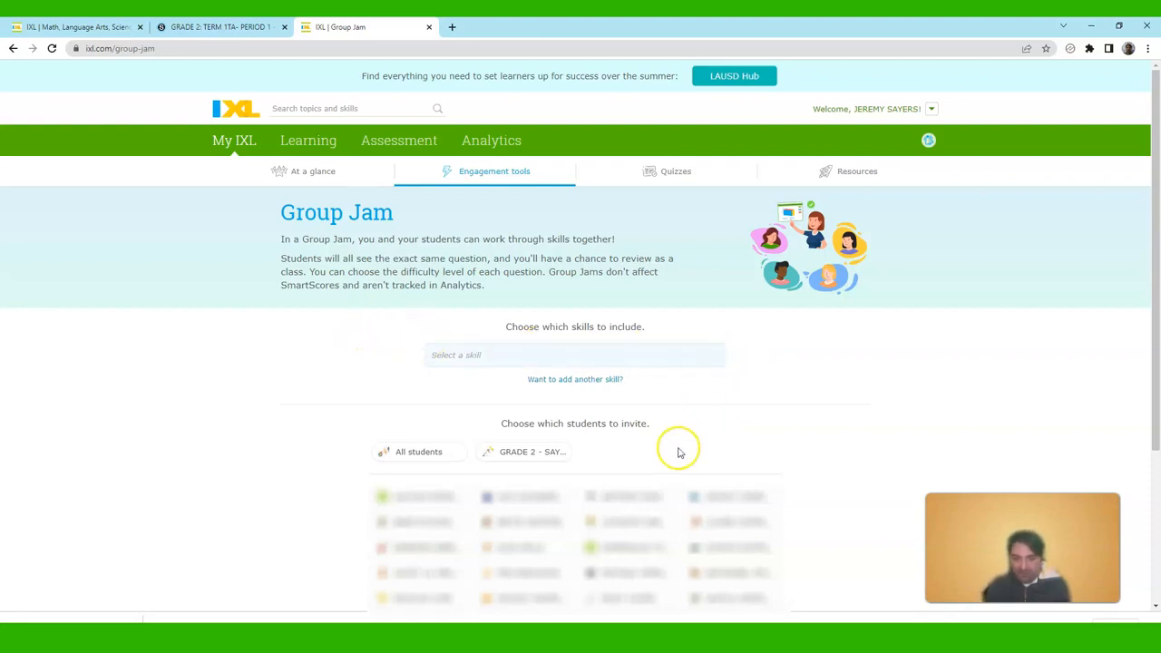
- Drill into the 2nd grade math plan down to the equal groups topic's lessons
click(638, 497)
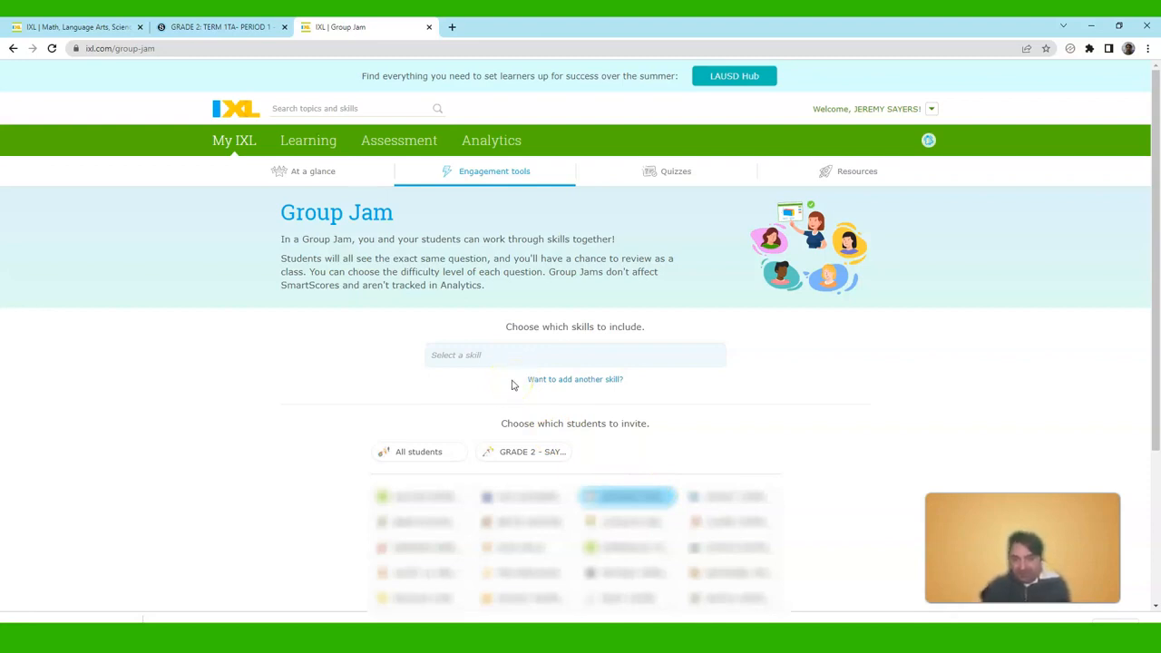
click(572, 354)
click(470, 408)
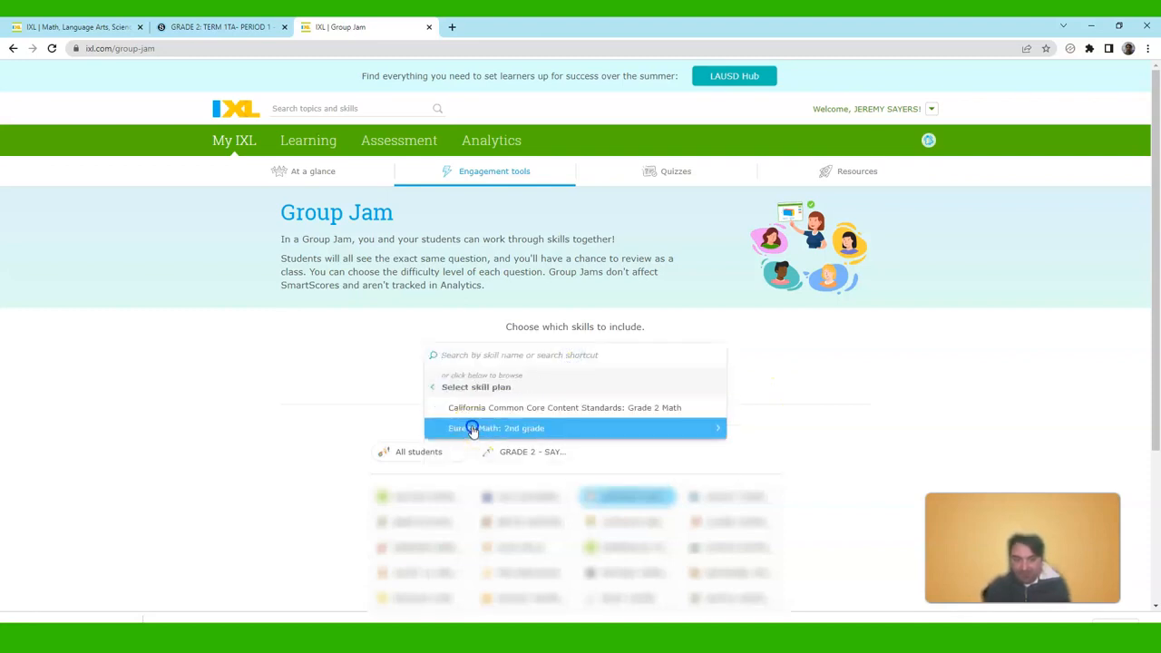
click(491, 429)
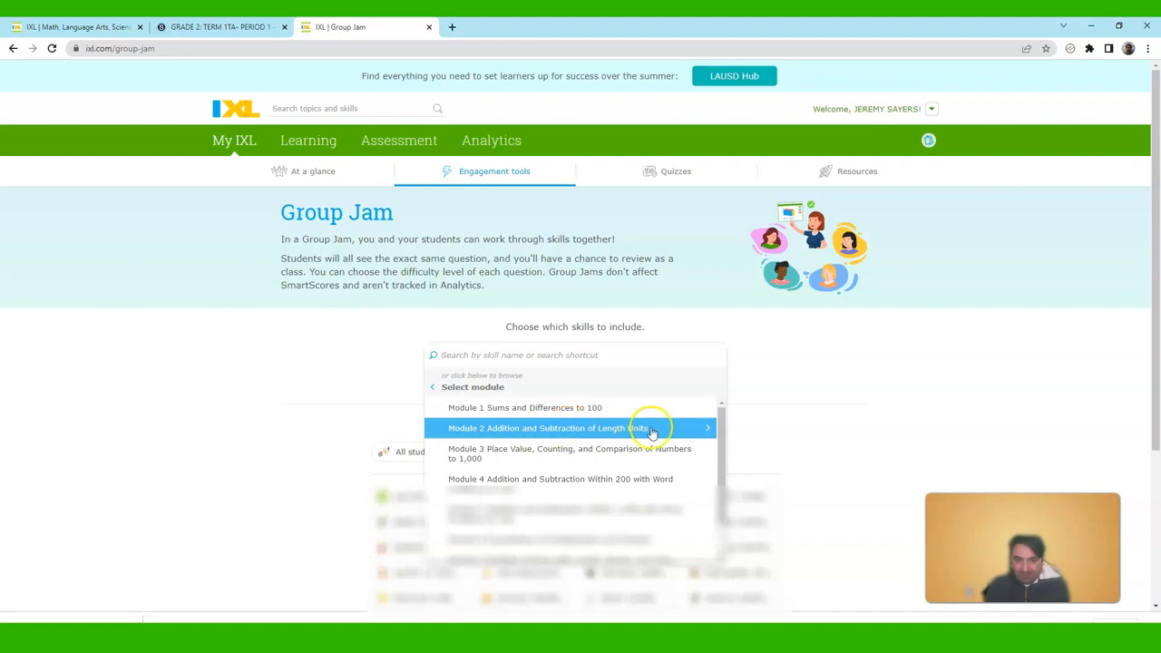
drag(723, 427, 724, 487)
click(575, 502)
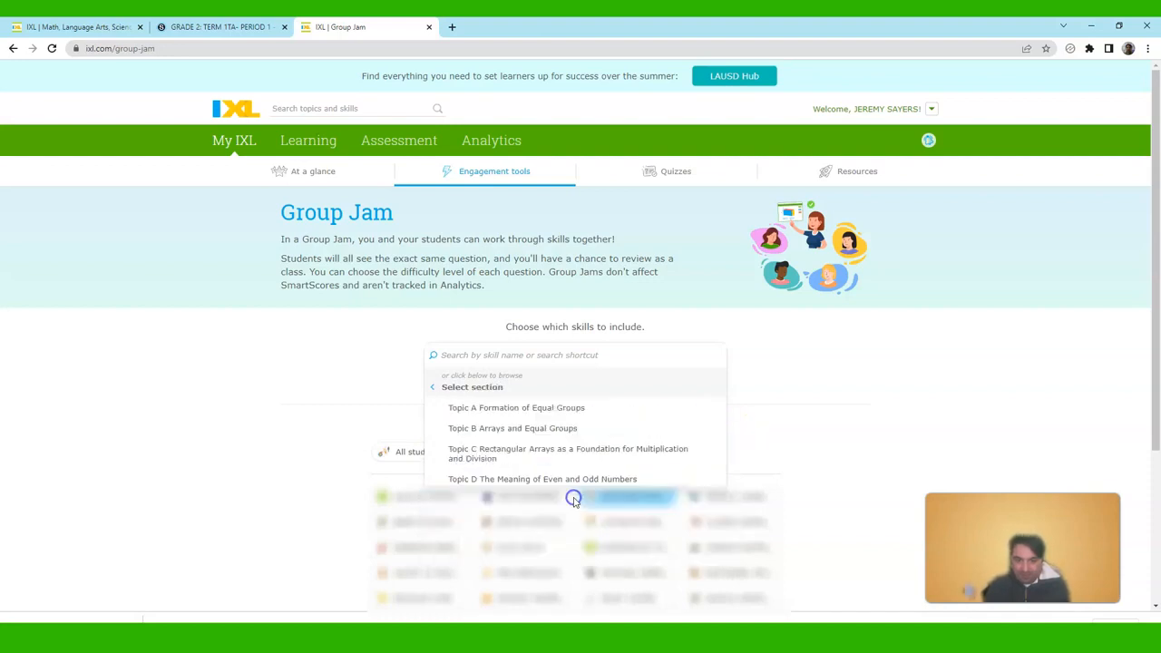
click(542, 409)
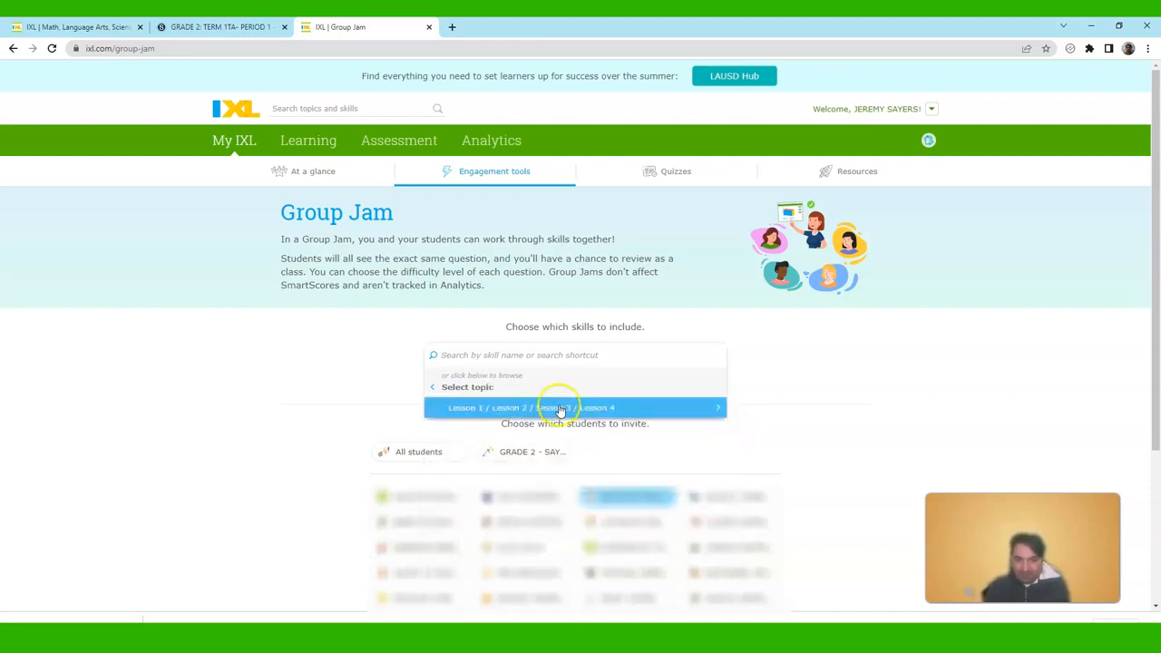
- Choose the equal groups sums to 25 skill and invite all students
click(600, 408)
click(539, 451)
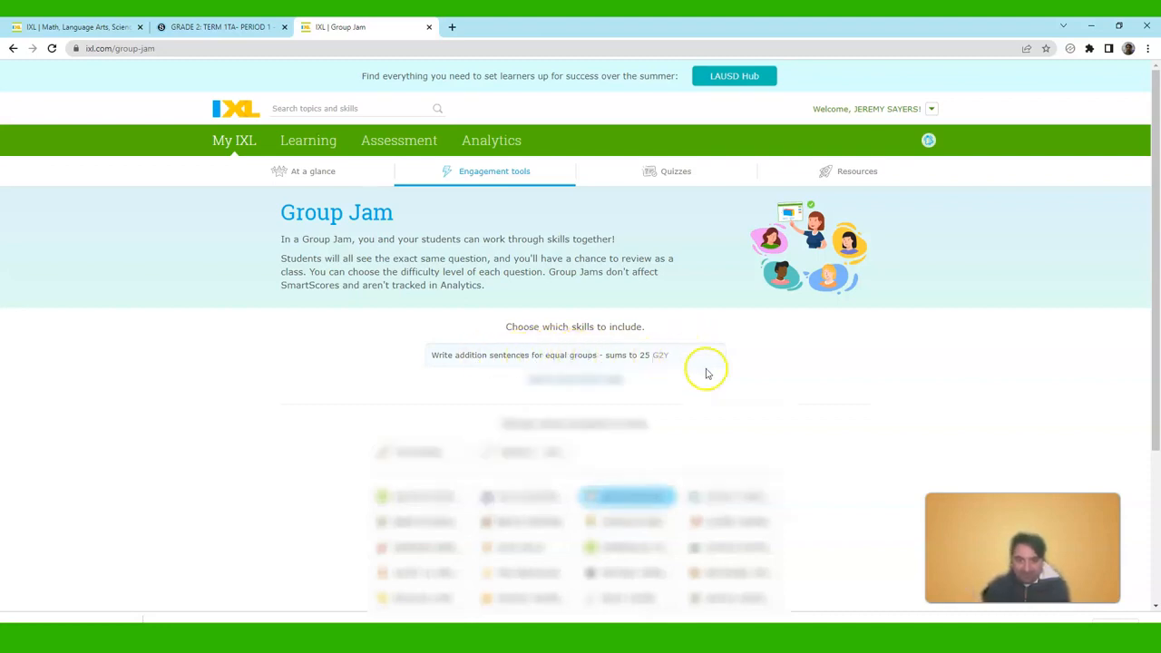
scroll(694, 399, down, 2)
click(419, 331)
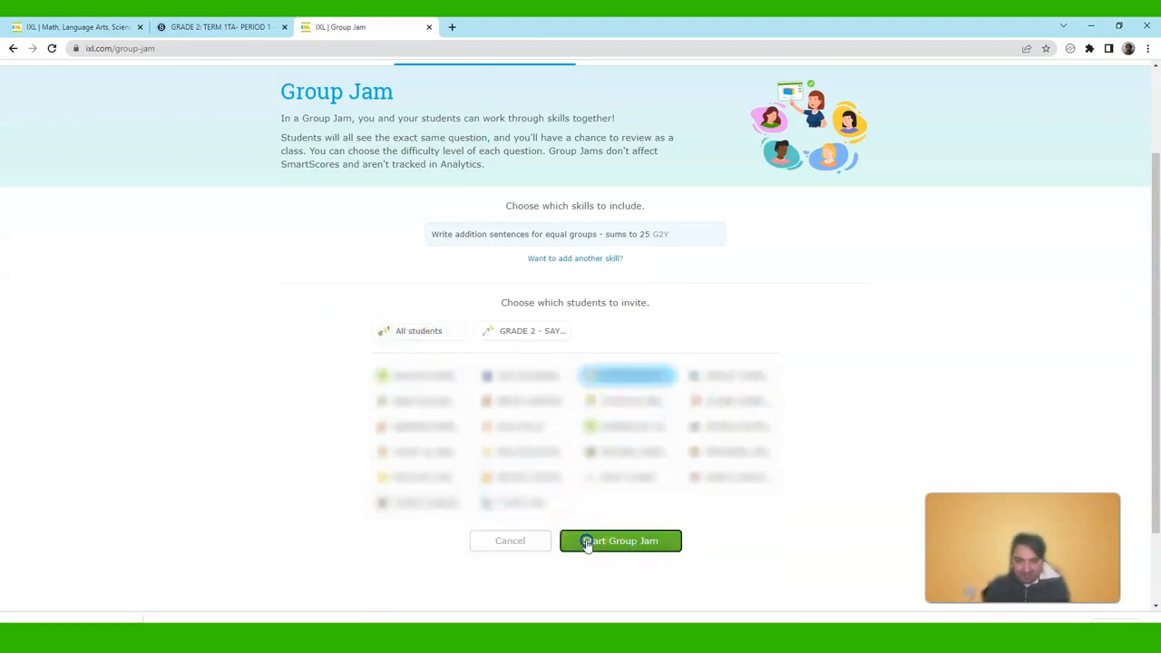
- Start the jam and move Question 1 to review, revealing 2 + 2 = 4
click(620, 540)
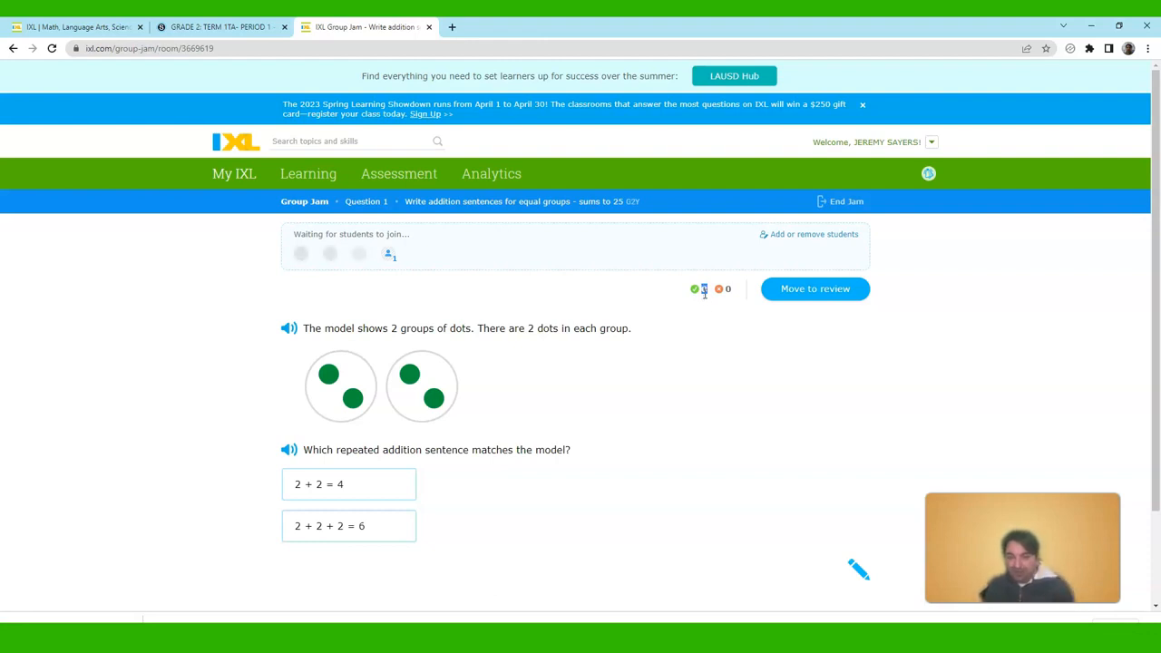
drag(705, 288, 731, 289)
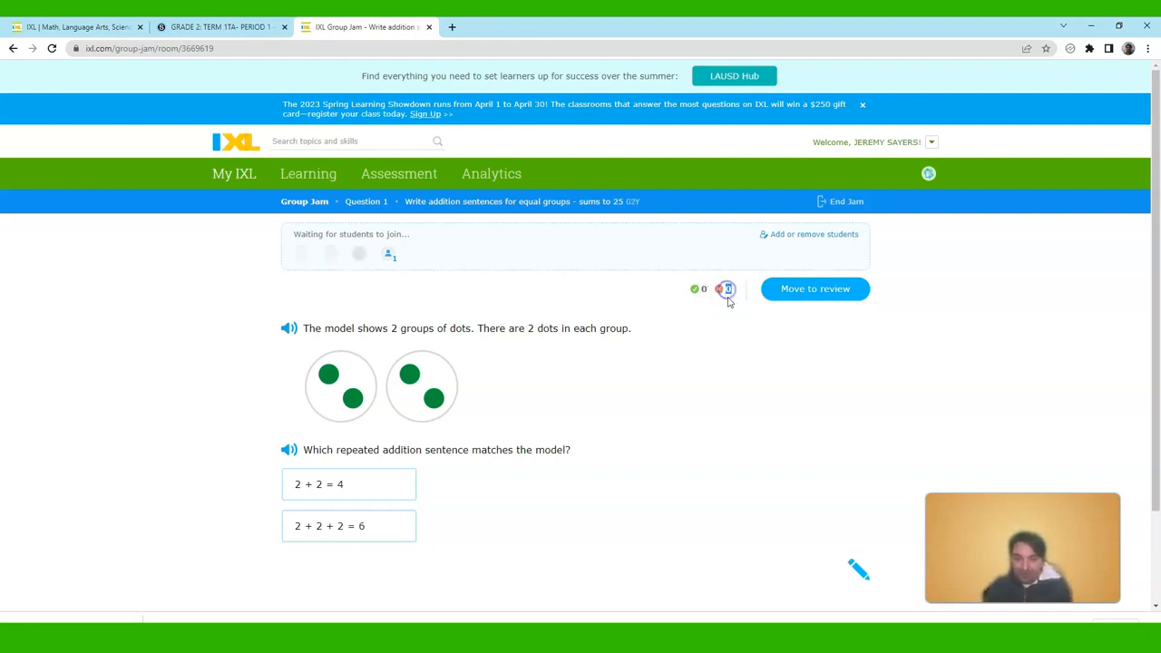
click(727, 290)
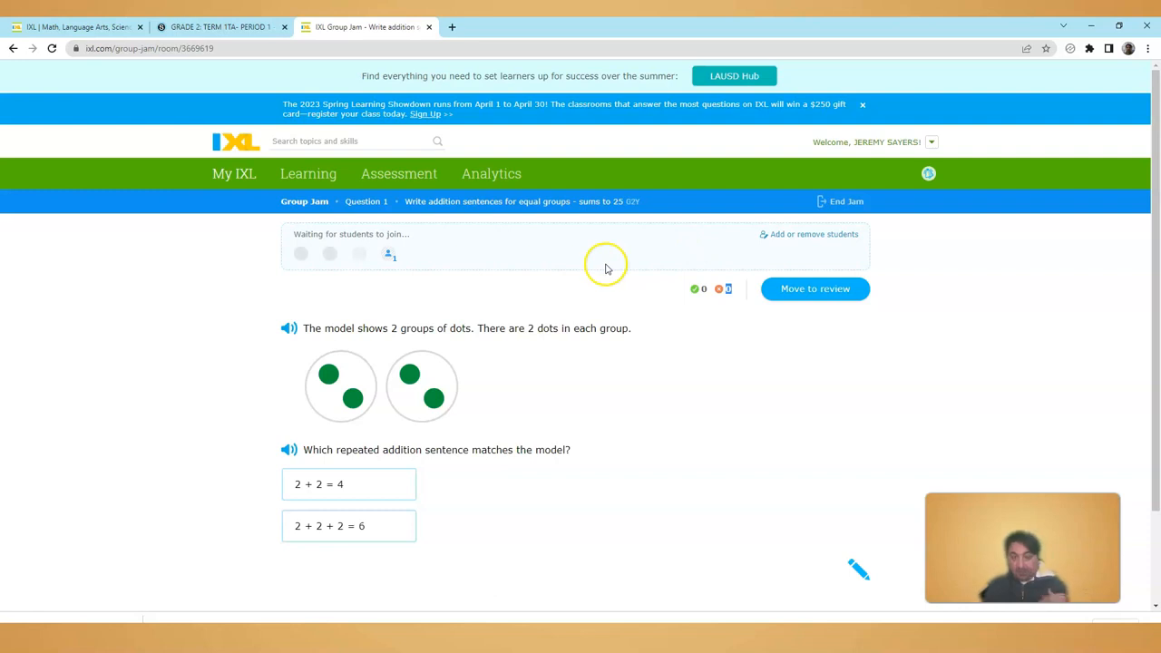
click(798, 288)
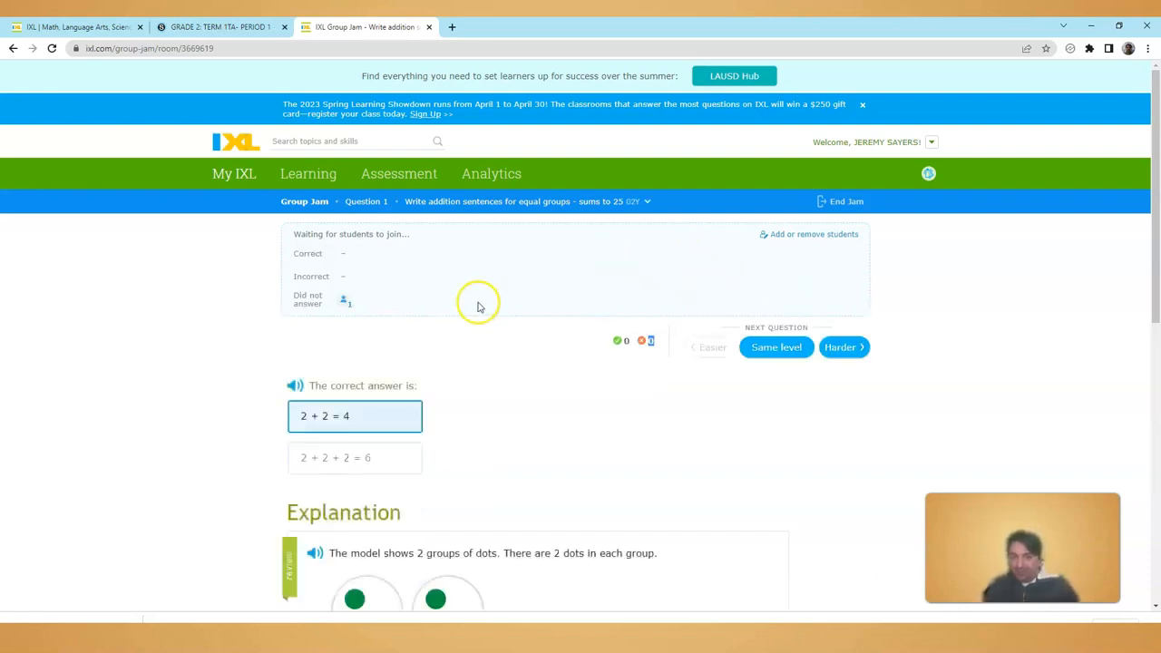
scroll(517, 399, down, 8)
scroll(517, 408, down, 5)
scroll(522, 417, down, 3)
scroll(522, 424, up, 10)
- Advance through a harder Question 2, review it, and reach a harder Question 3
click(844, 347)
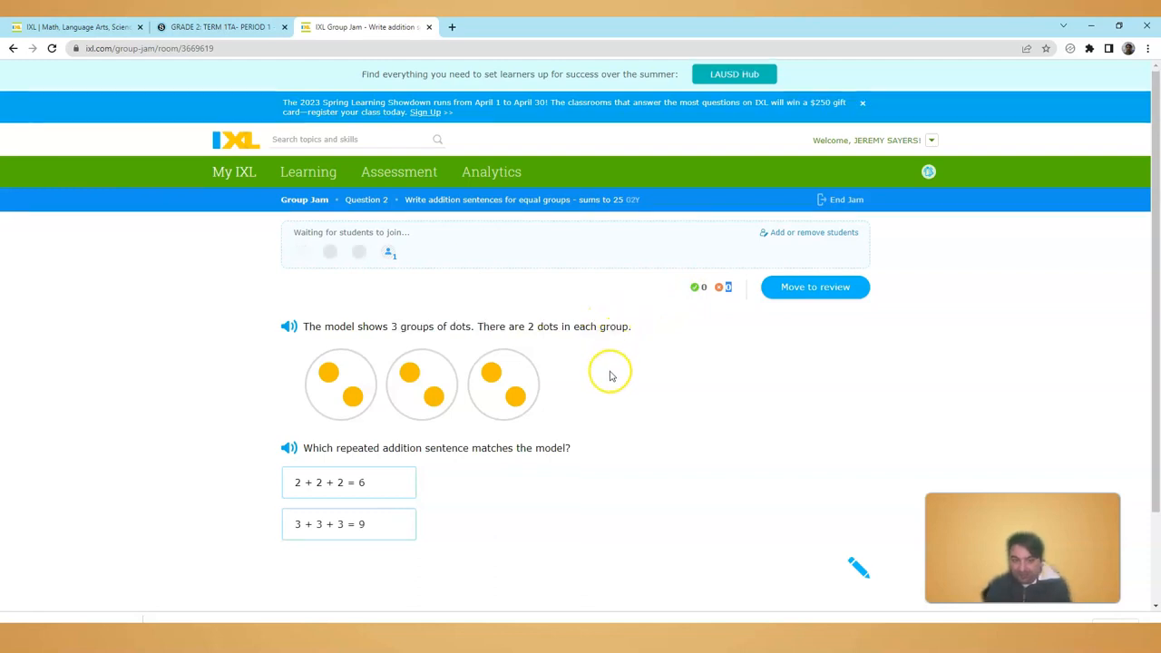
scroll(609, 367, down, 2)
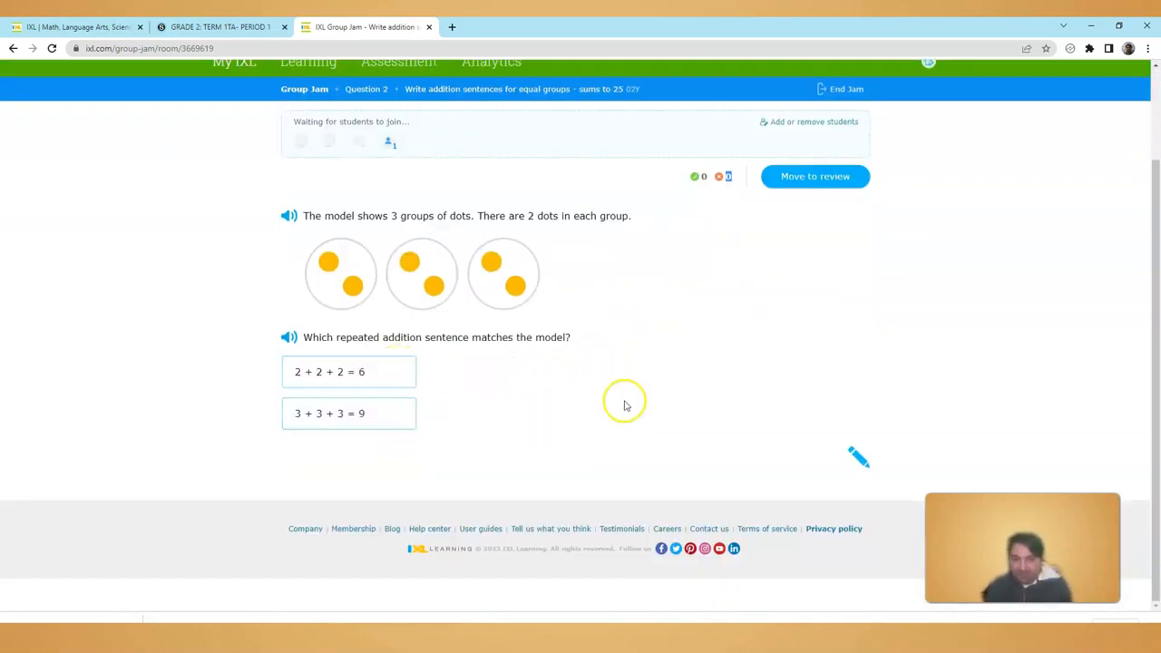
scroll(640, 394, up, 2)
click(816, 288)
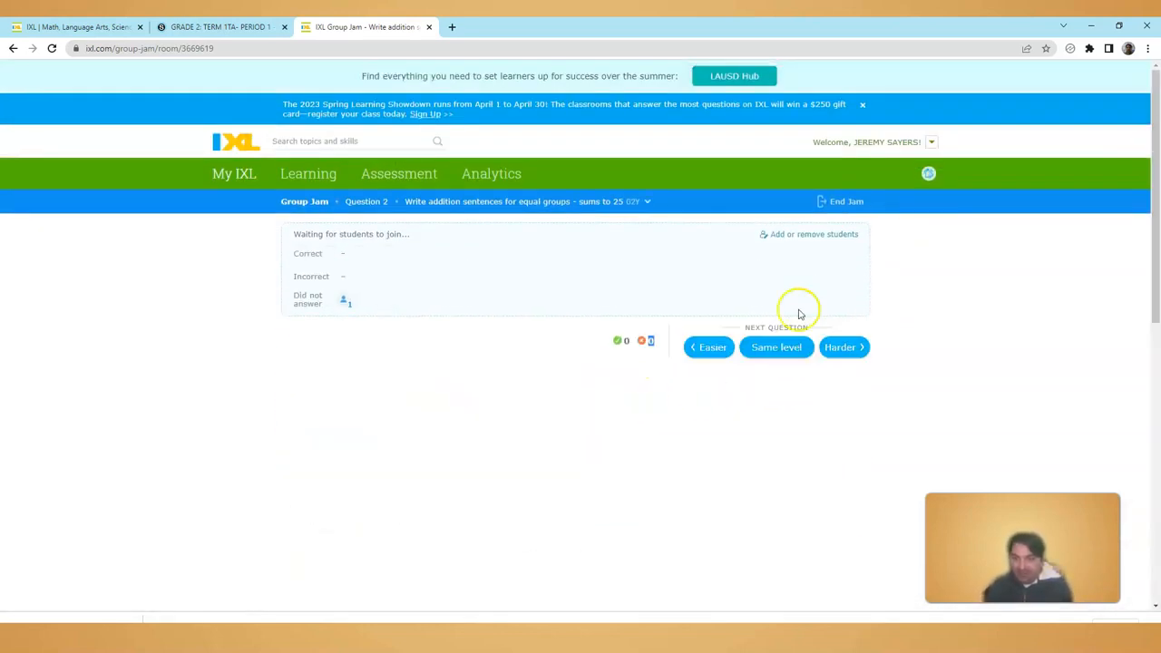
click(845, 347)
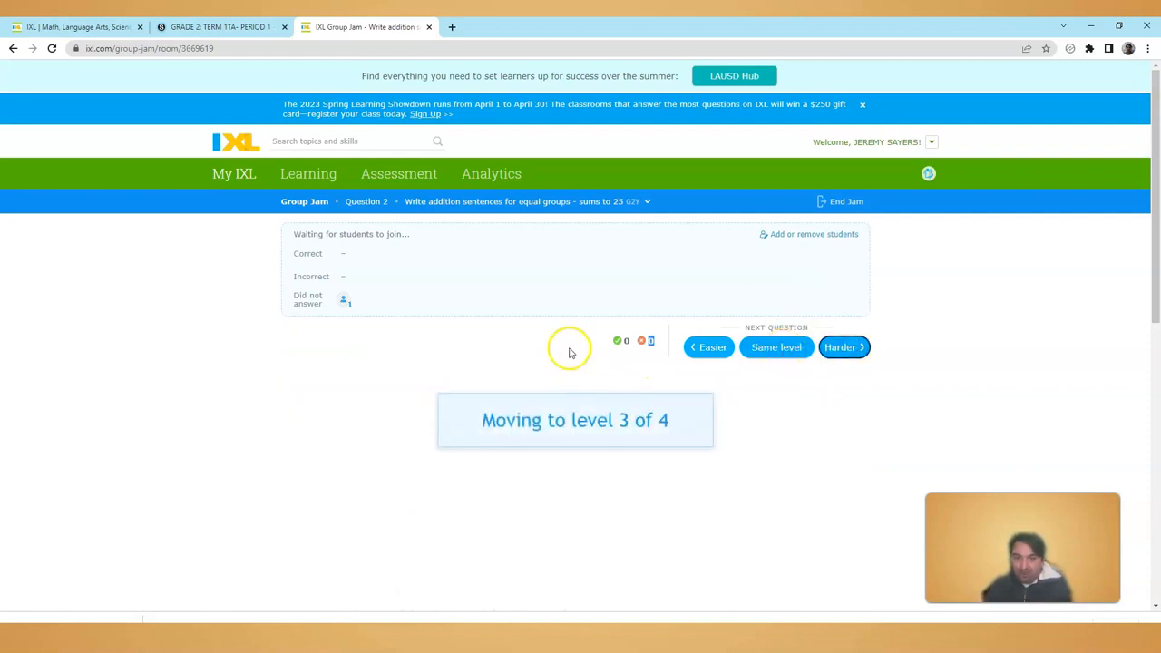
- Try Question 3's answer boxes, then request to end the Group Jam
click(308, 473)
click(374, 475)
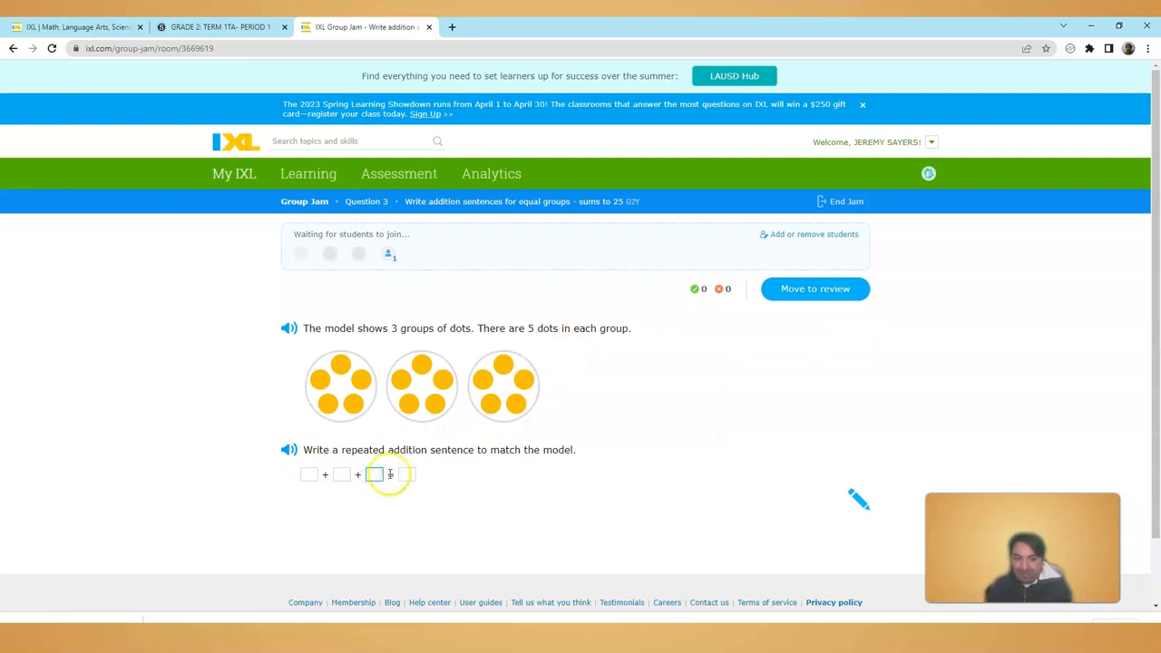
click(397, 475)
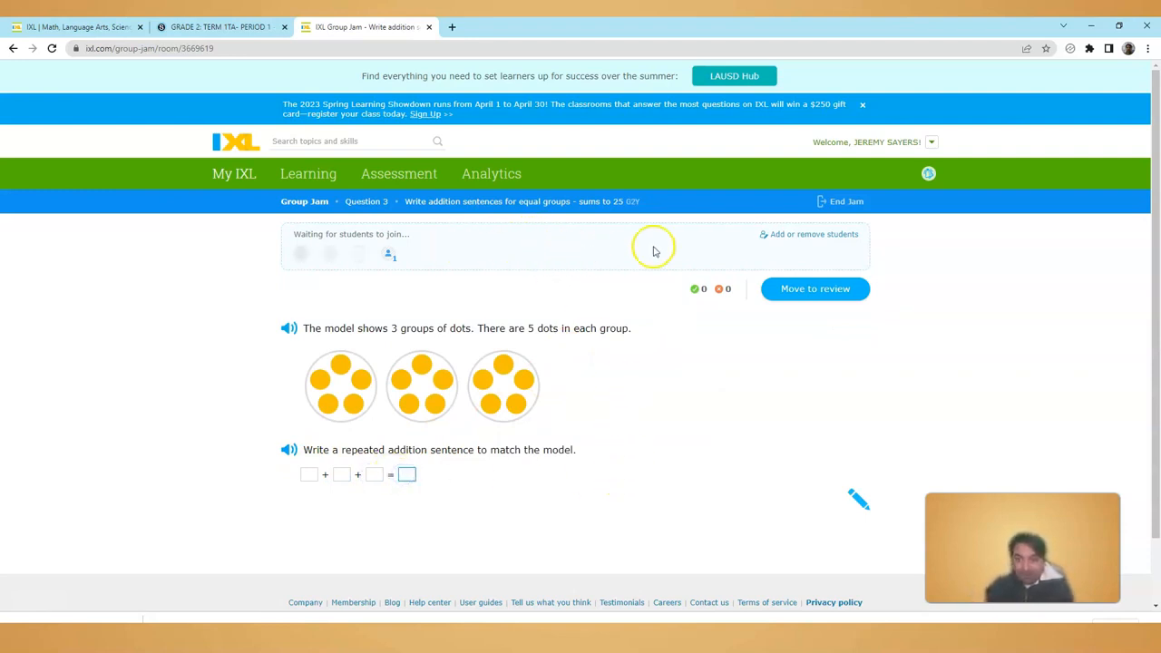
click(839, 201)
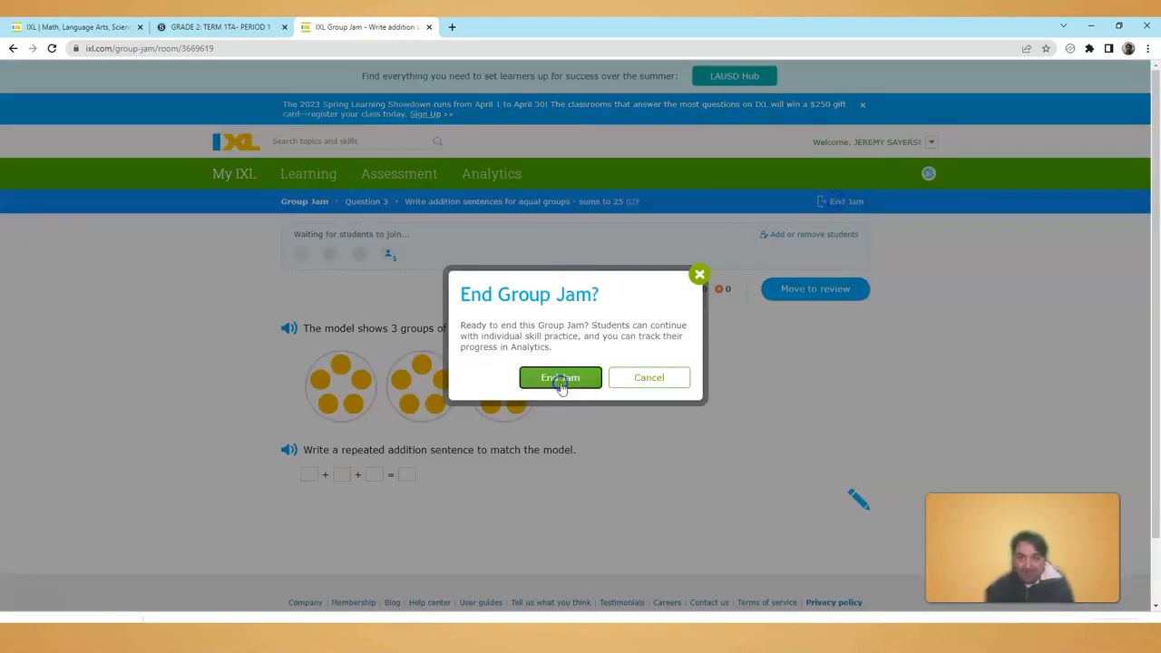
- Confirm ending the jam, then end the running Eureka Module 6 Lesson 4 quiz
click(559, 377)
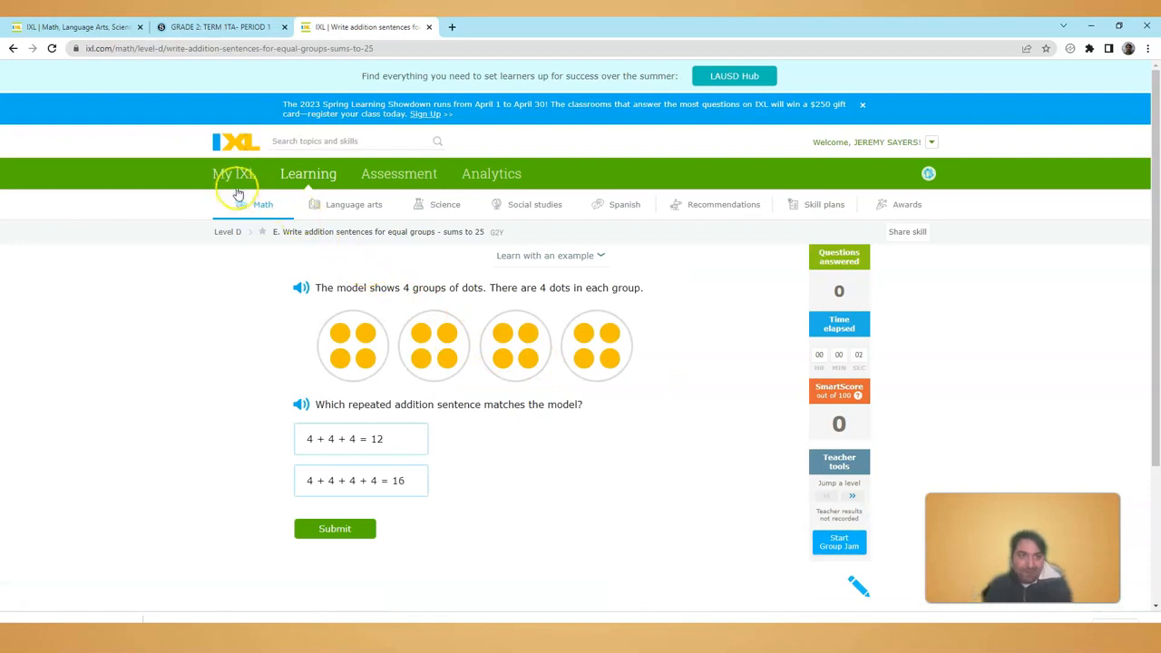
mouse_move(234, 174)
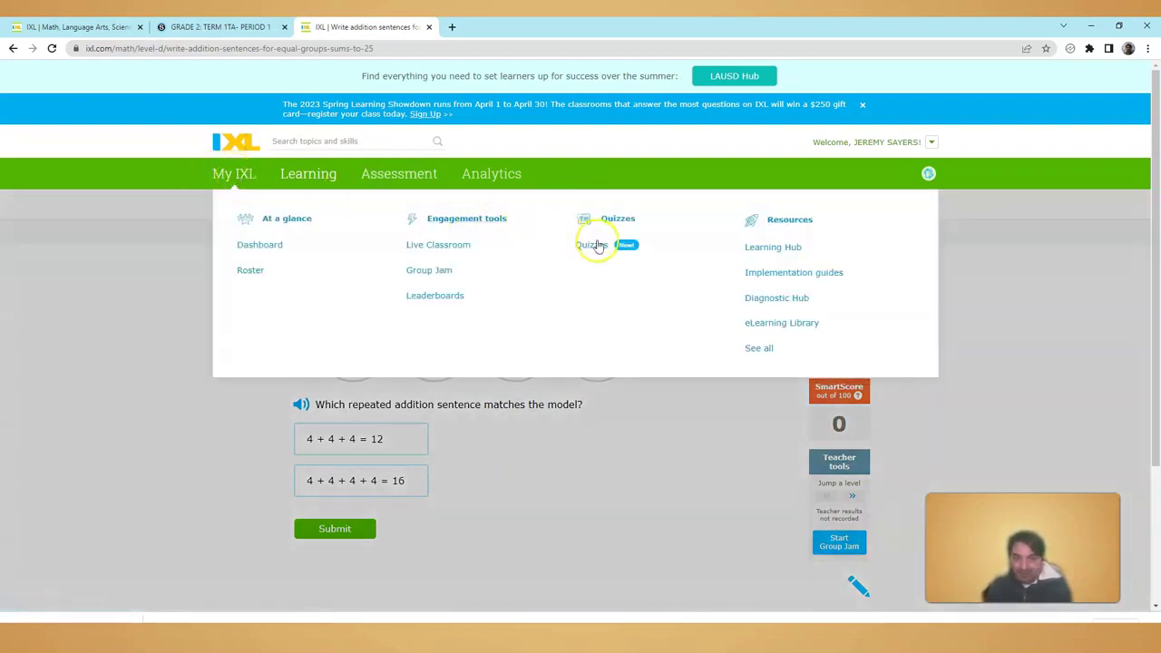
click(592, 245)
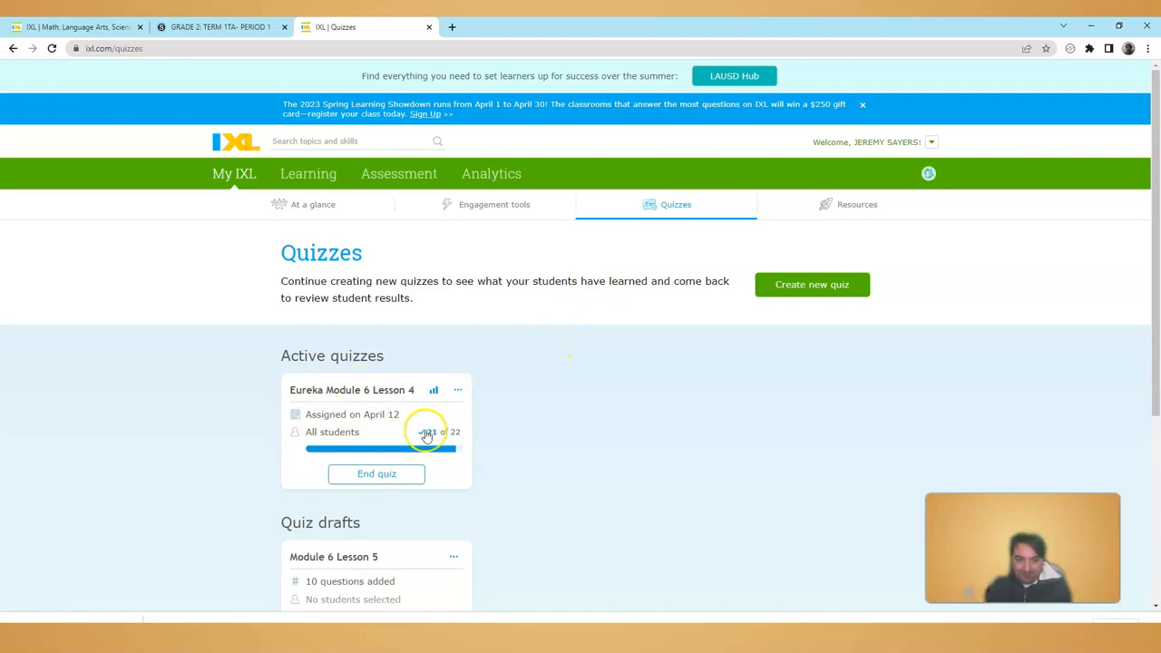
click(404, 474)
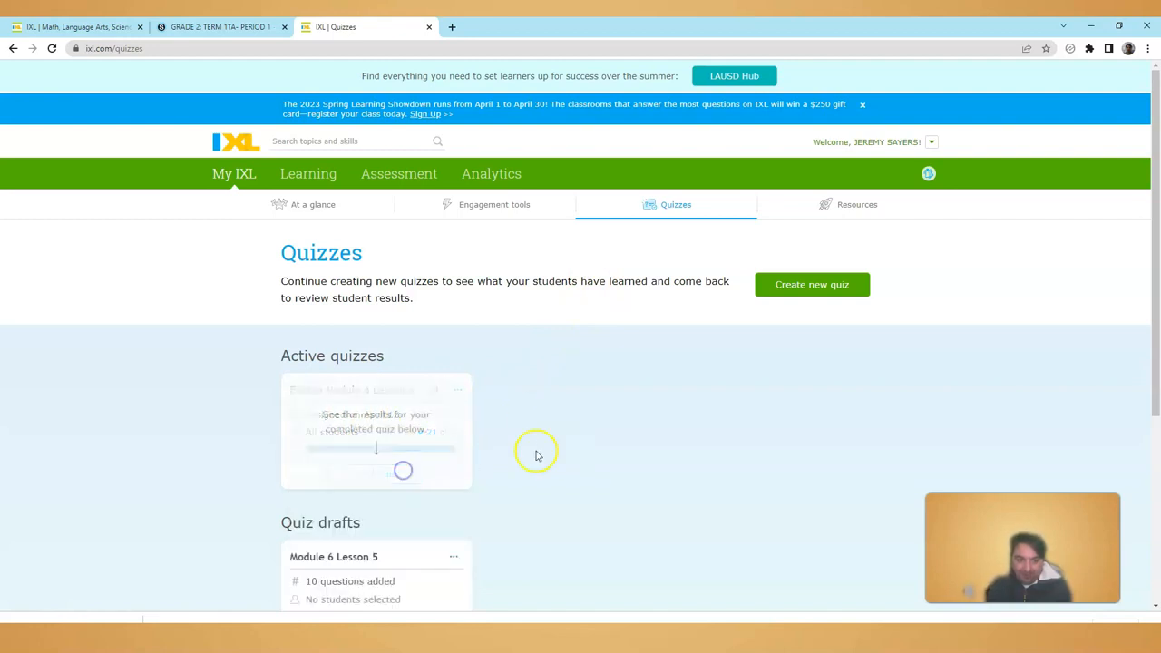
scroll(525, 361, down, 2)
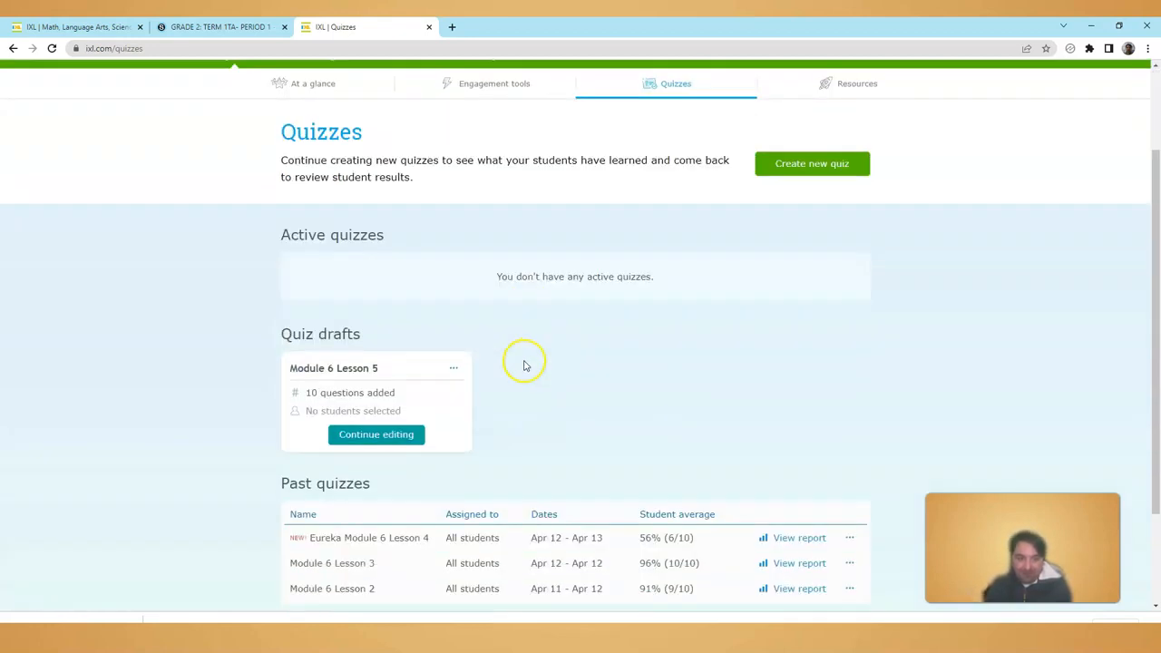
- Start a new quiz and browse Math > Eureka Math > Module 6 skills
click(833, 169)
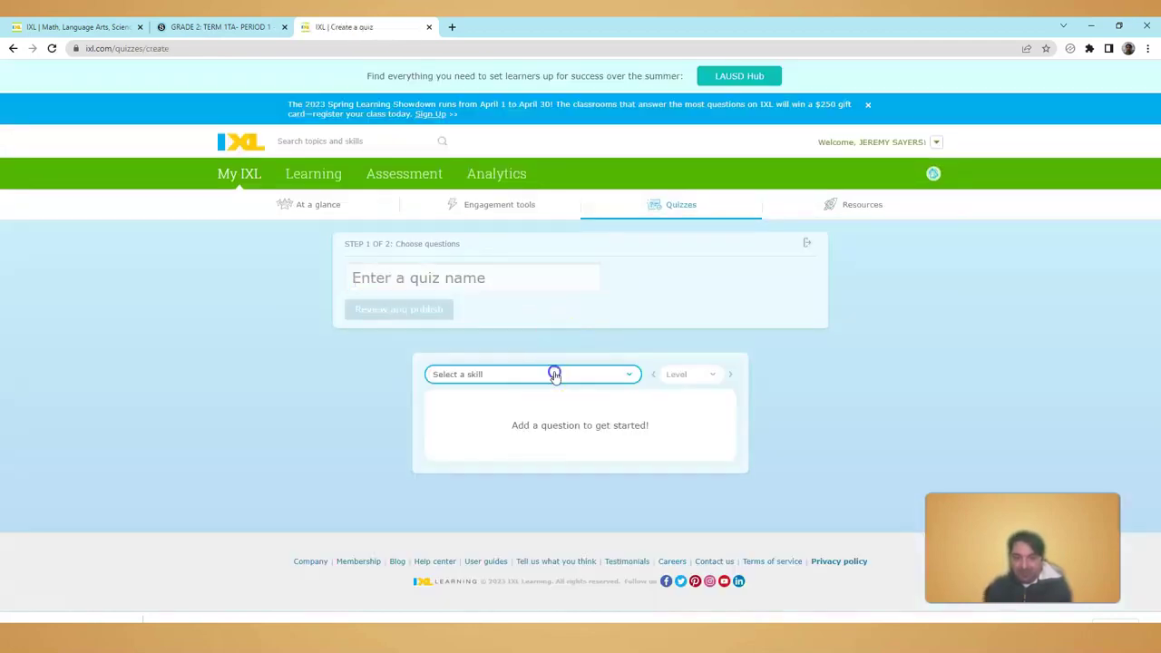
click(553, 374)
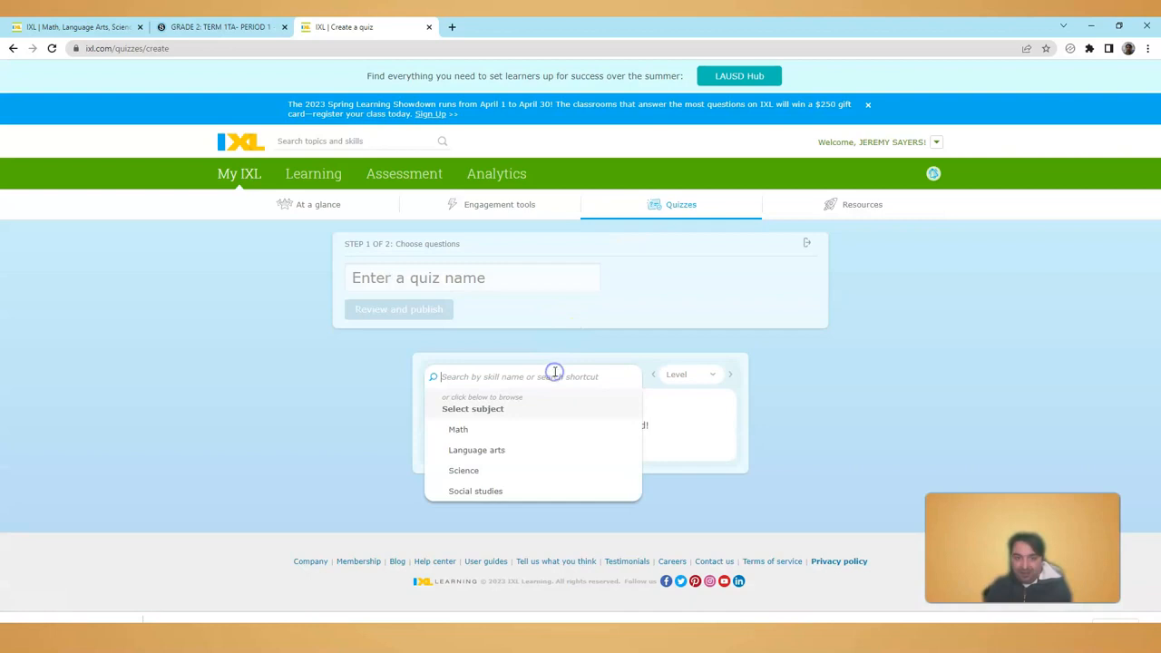
click(522, 429)
click(527, 451)
click(510, 458)
drag(636, 462, 636, 495)
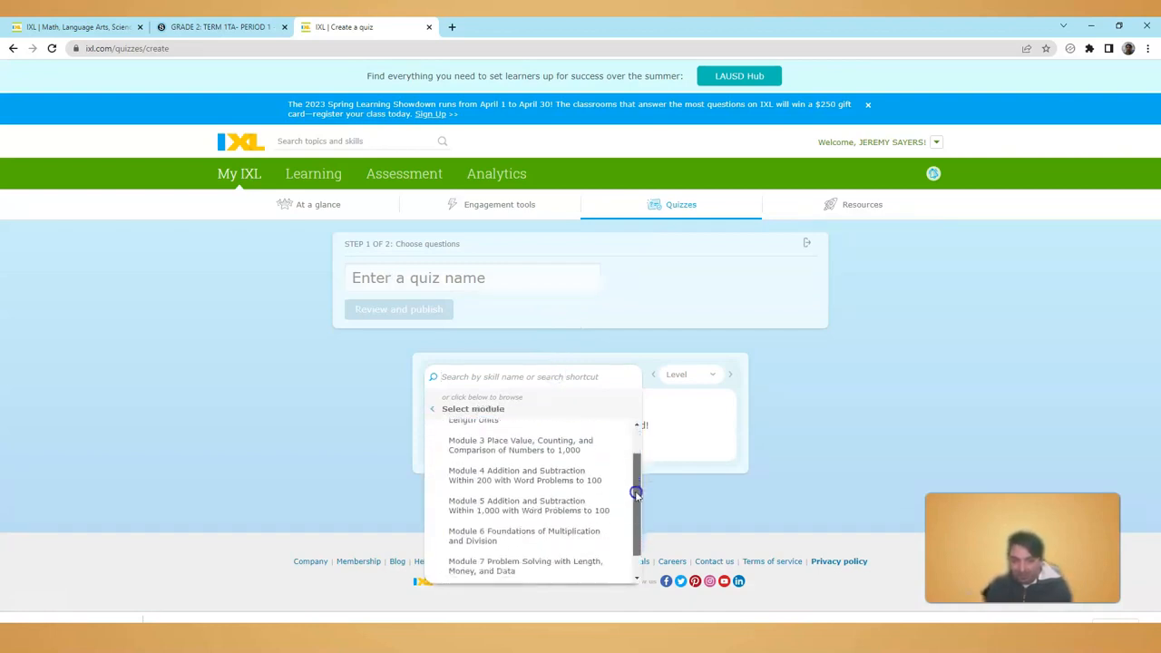
click(524, 519)
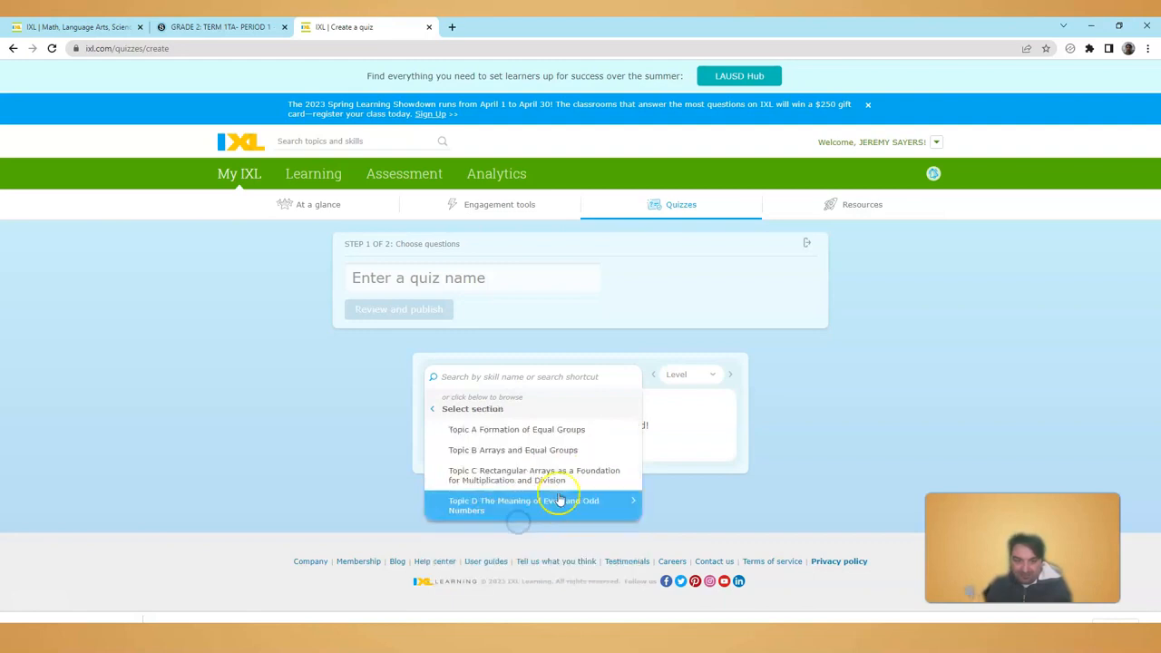
- Add 10 questions from the Lessons 1-4 equal-groups addition skill
click(535, 429)
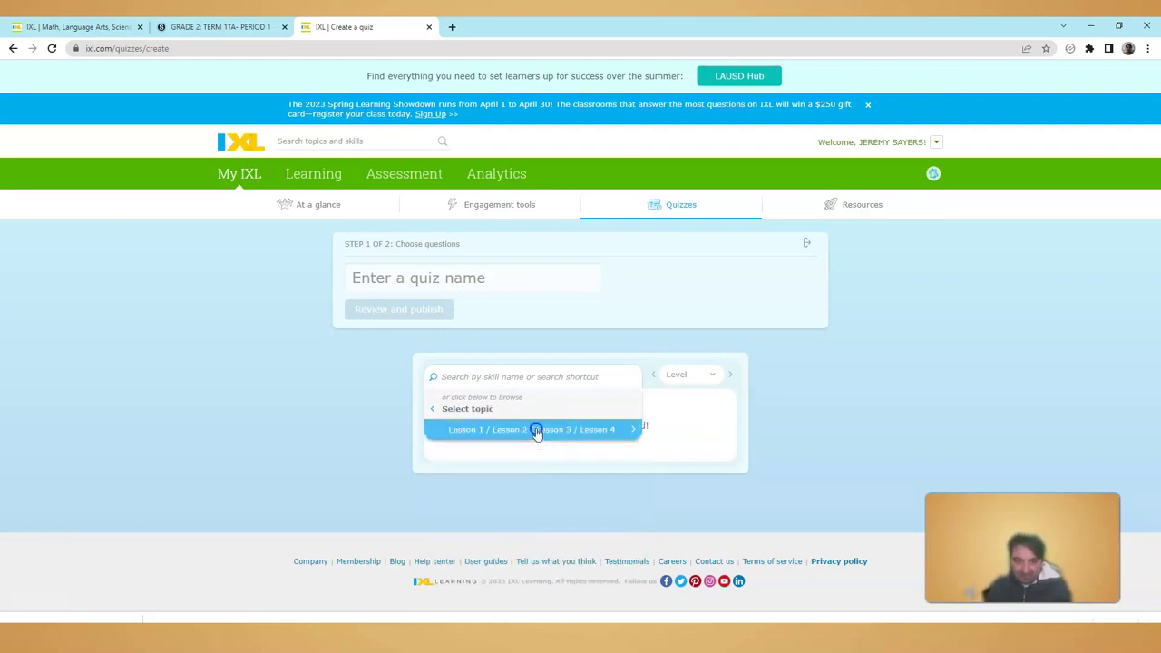
click(585, 434)
click(541, 484)
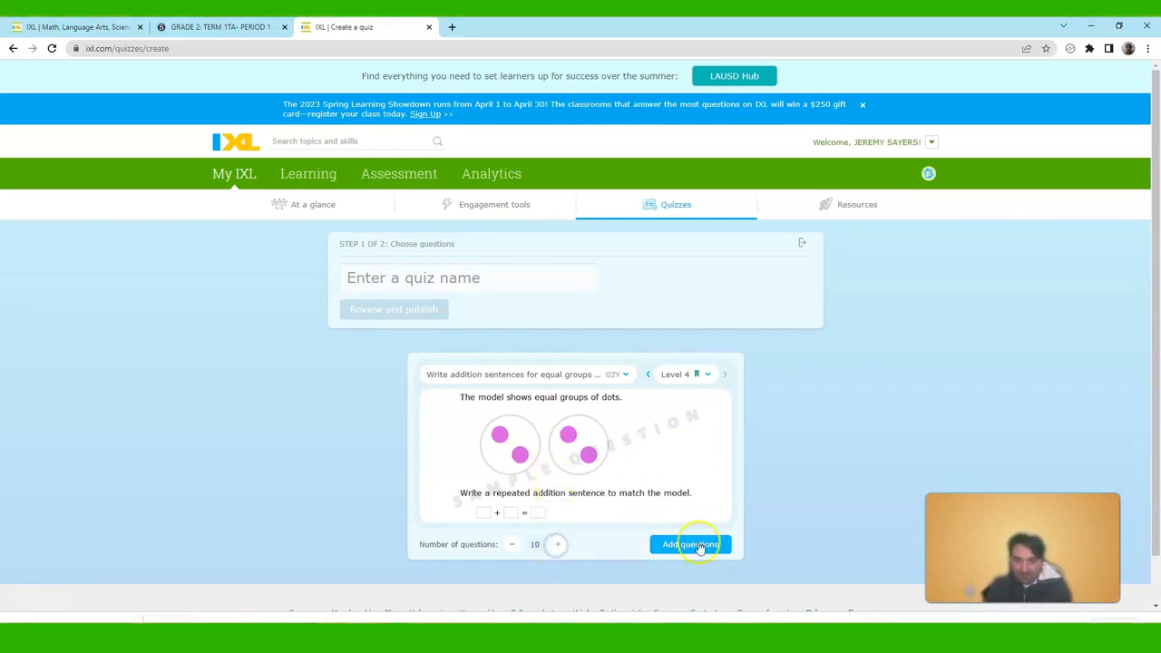
click(691, 545)
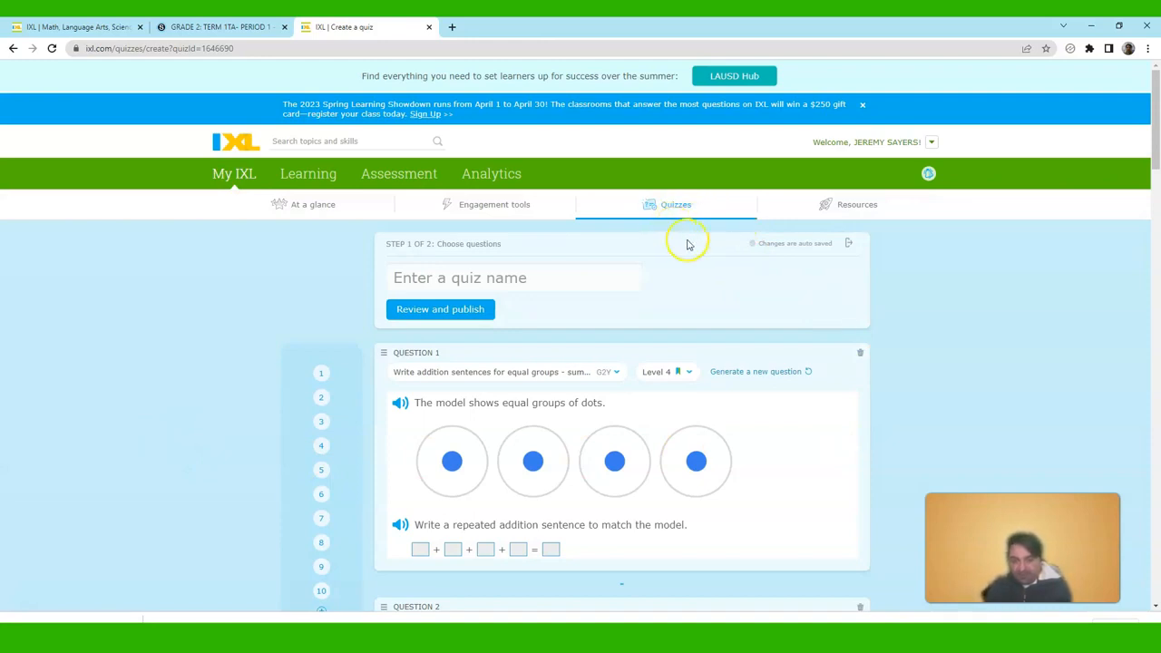
mouse_move(320, 421)
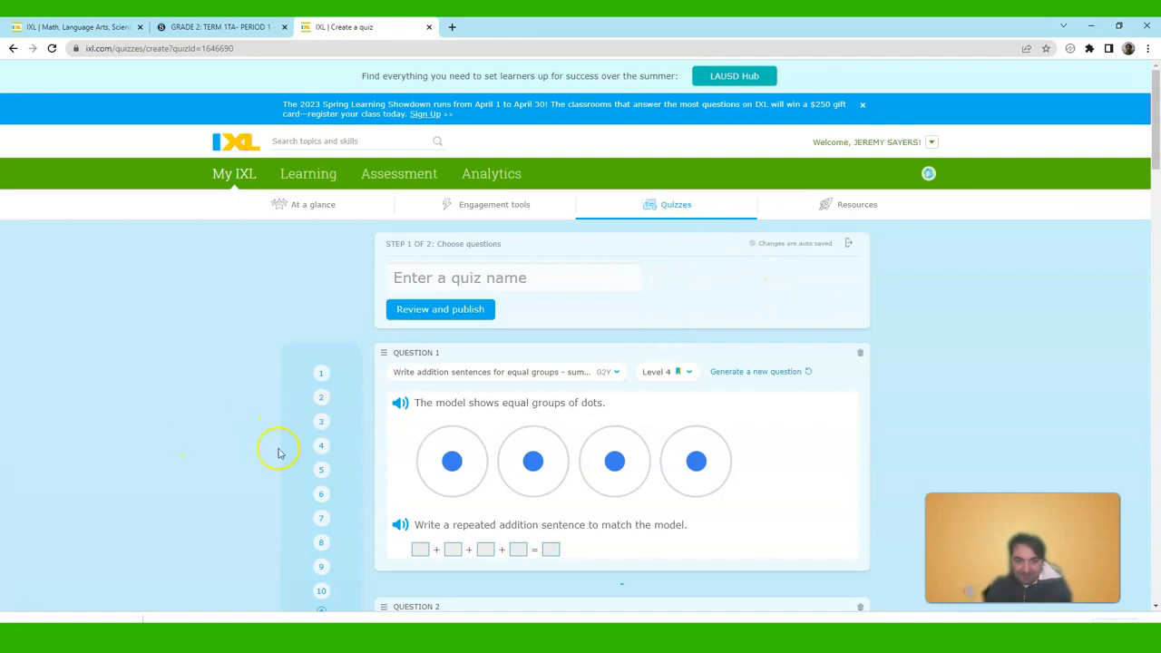
- Name the quiz 'Module 6 Lesson 3' and return to the quizzes overview
click(449, 275)
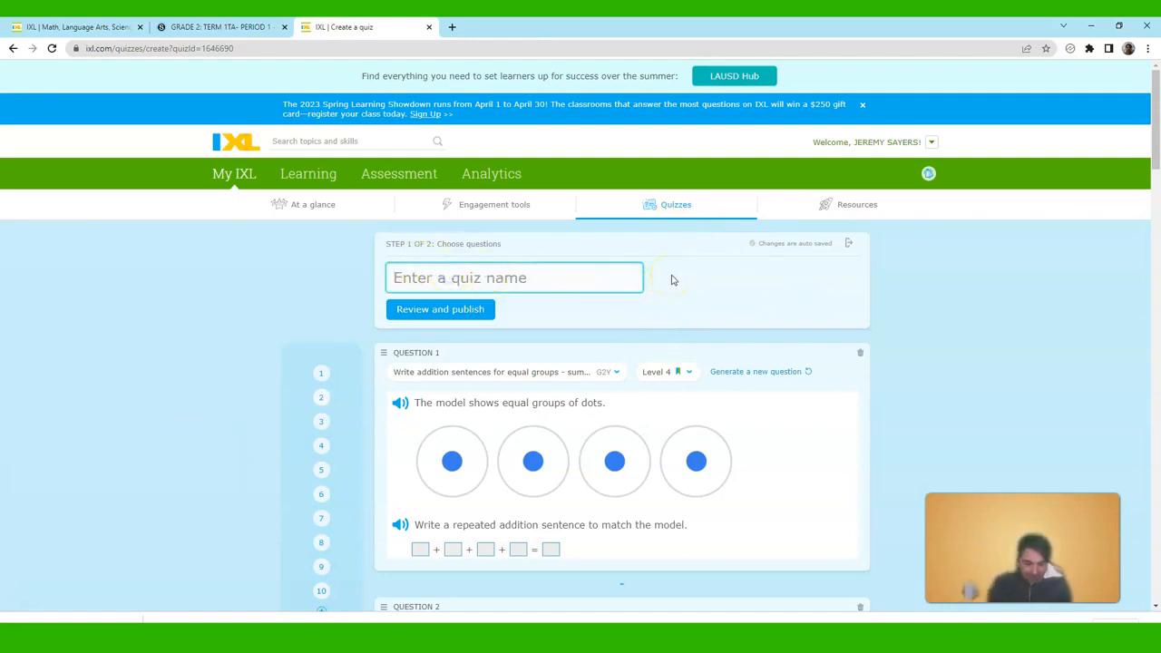
text(Ran)
key(BackSpace)
key(BackSpace)
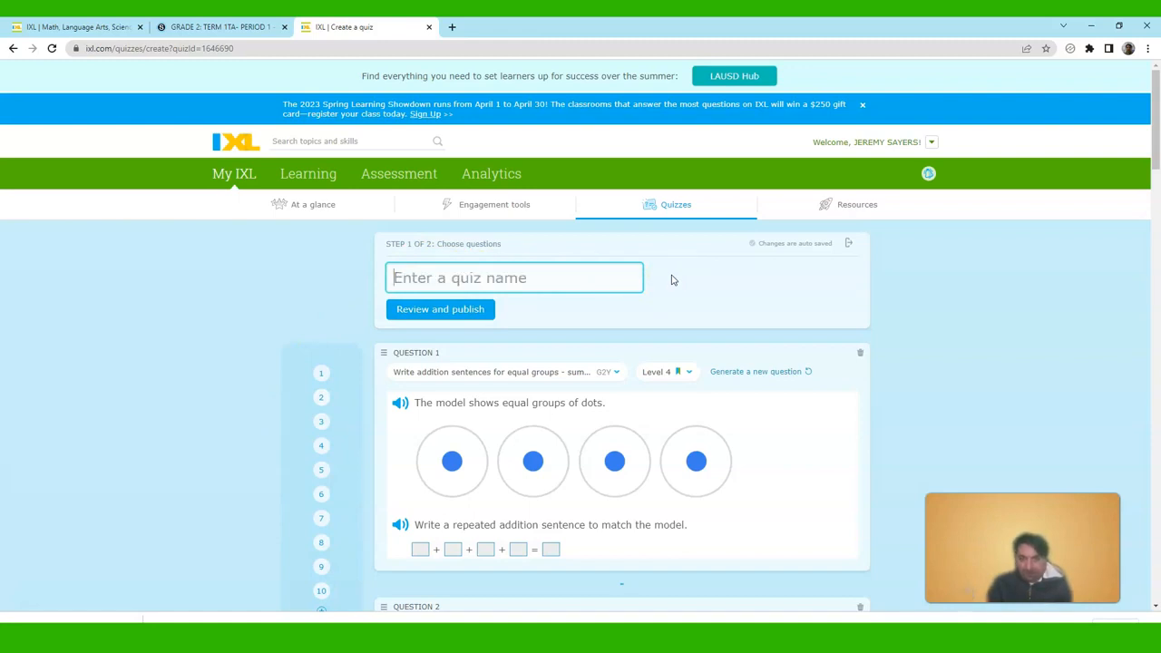
text(Module 6 Le)
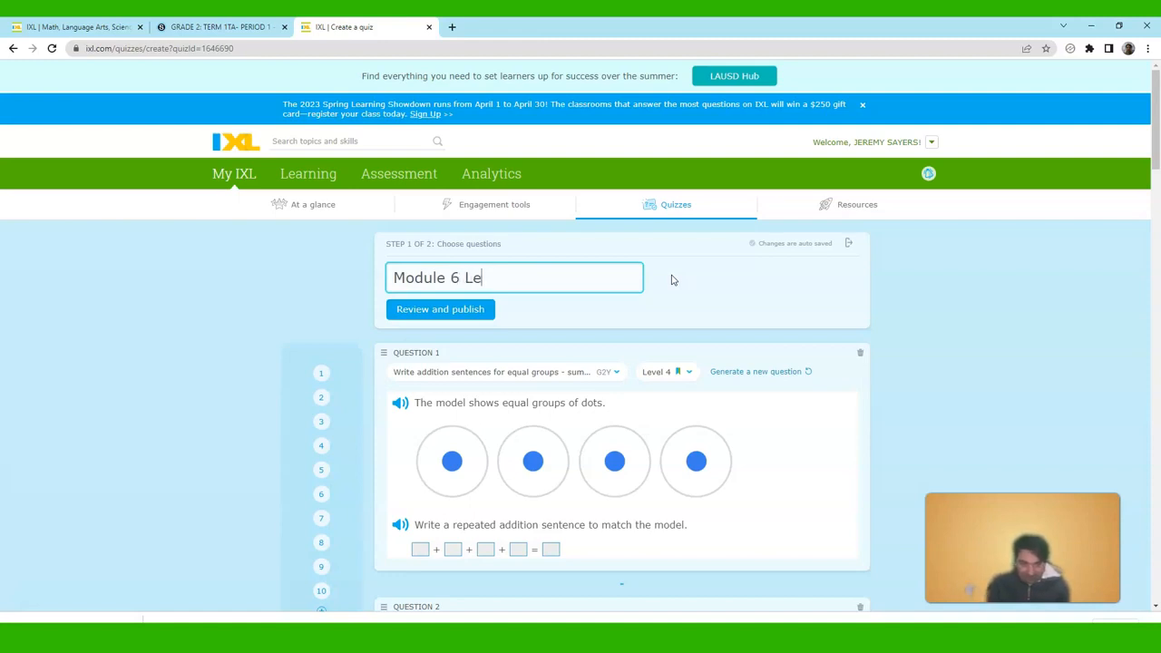
text(son 3)
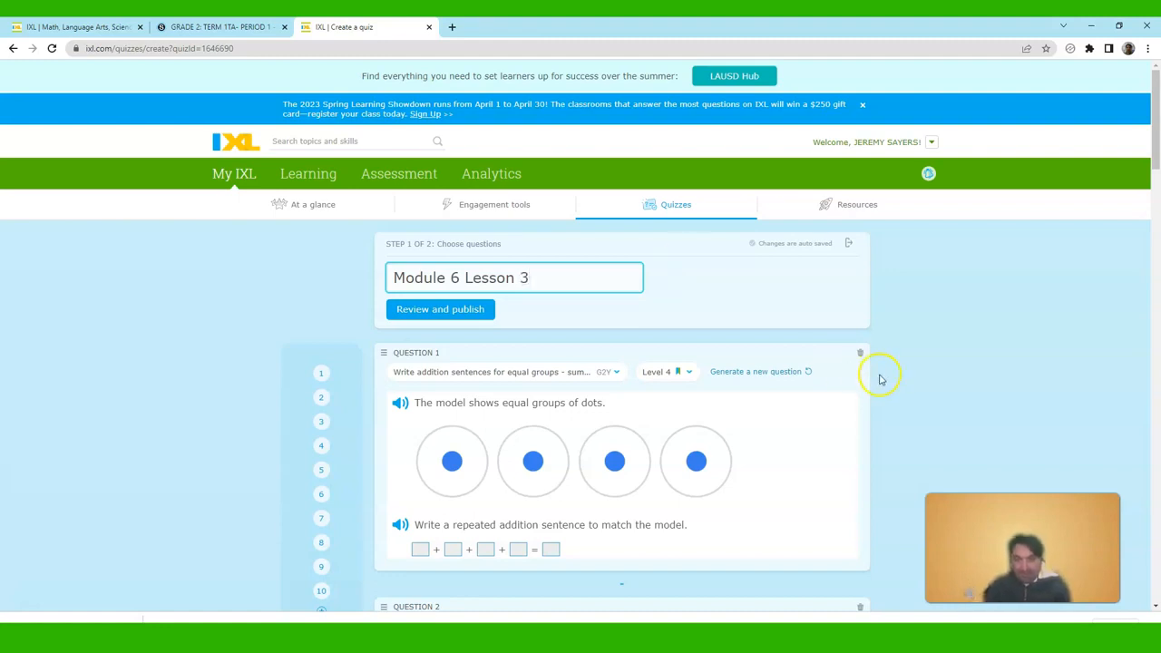
mouse_move(234, 174)
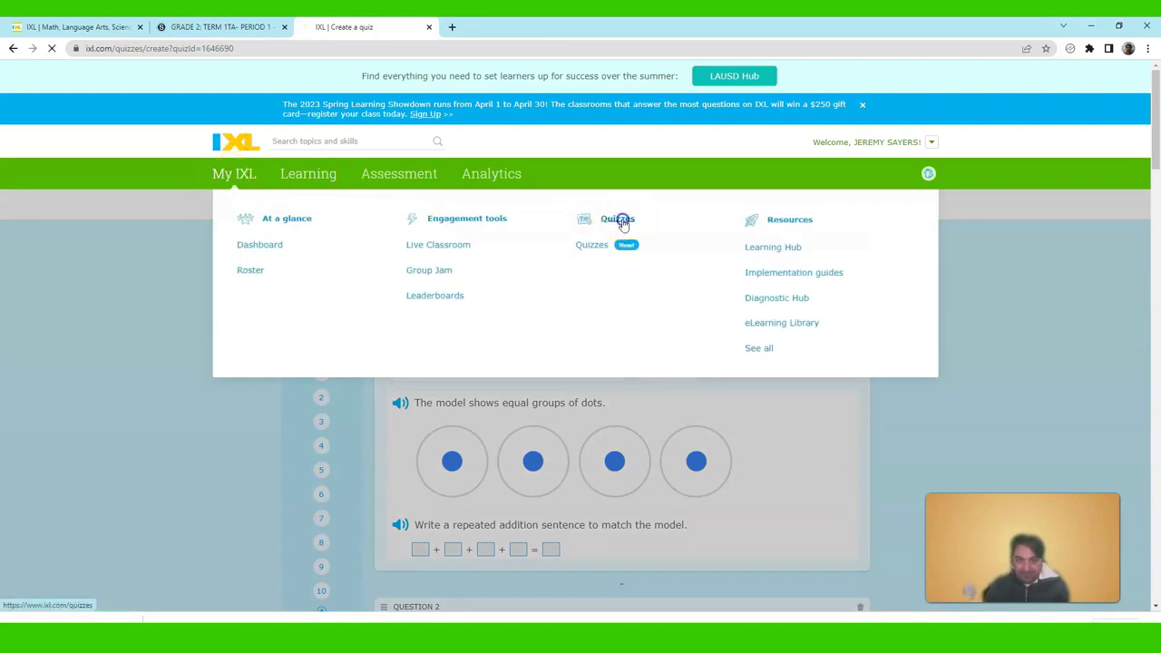
click(623, 222)
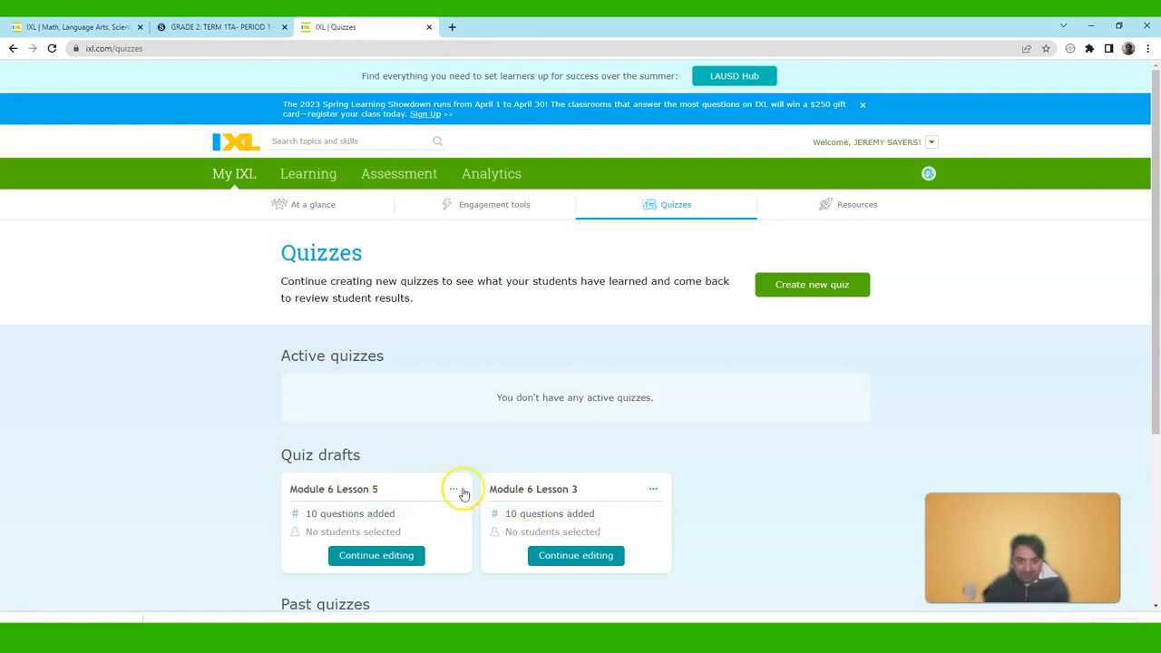
scroll(707, 495, down, 2)
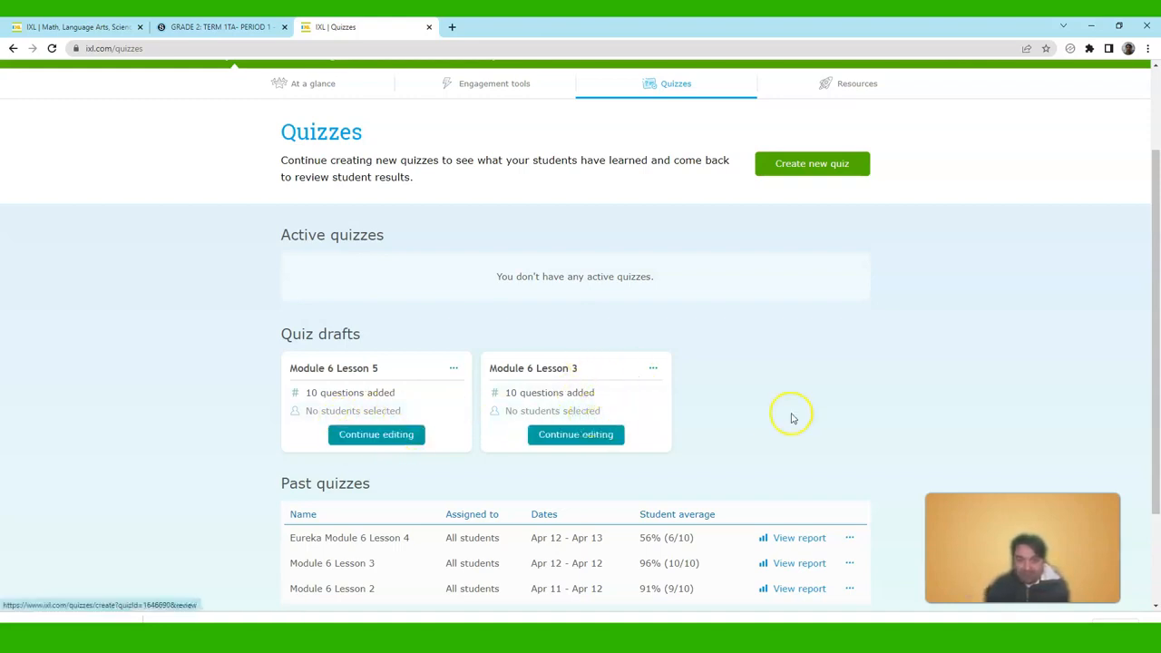
scroll(790, 404, down, 2)
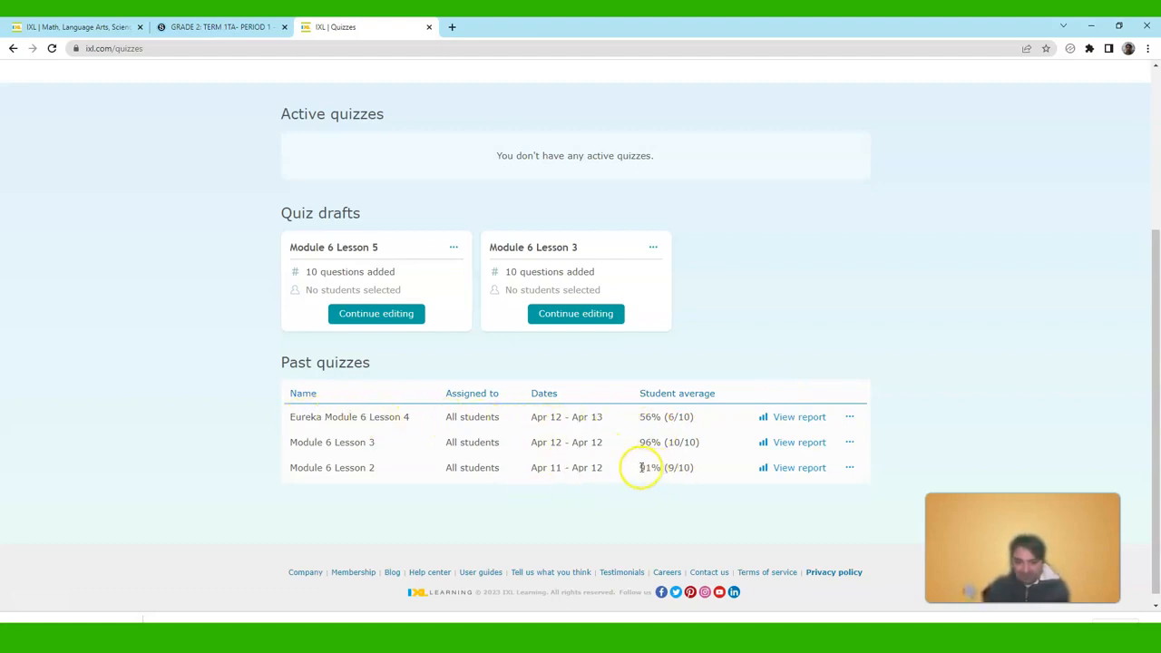
drag(639, 467, 701, 469)
drag(640, 442, 702, 442)
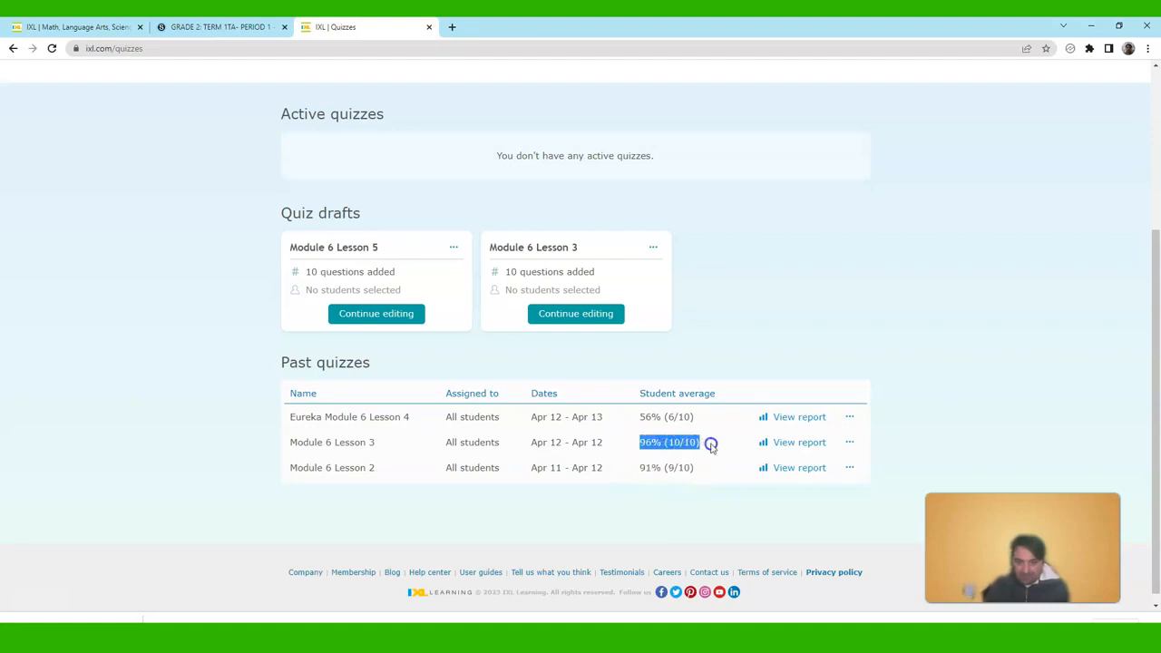
drag(531, 416, 698, 417)
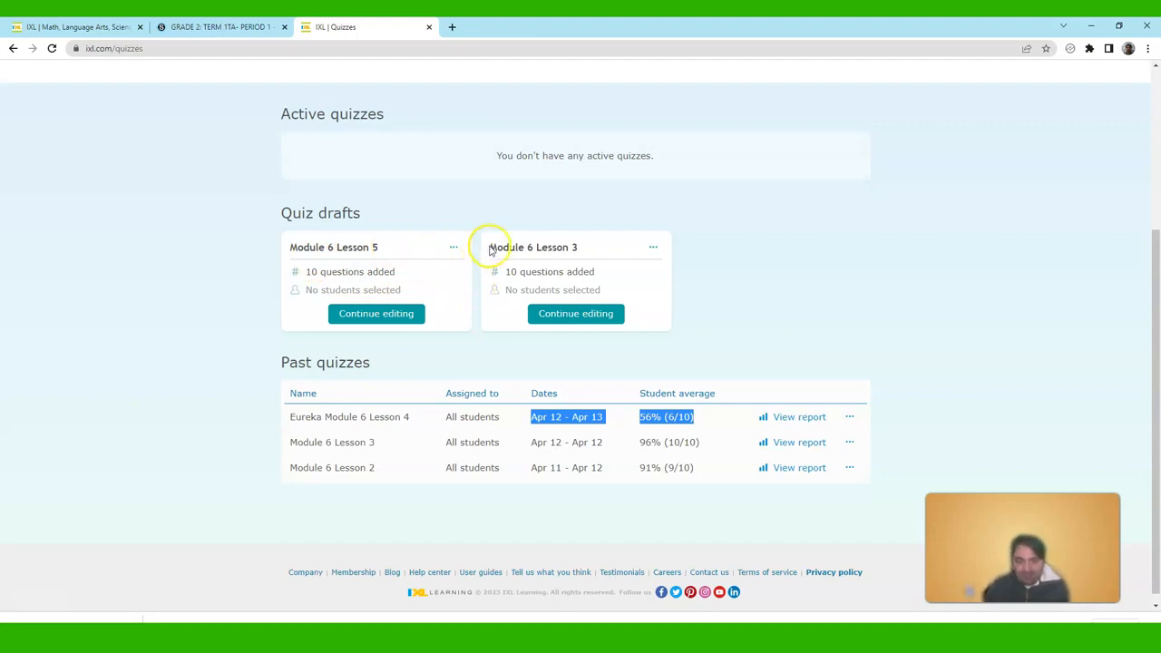
scroll(490, 245, up, 5)
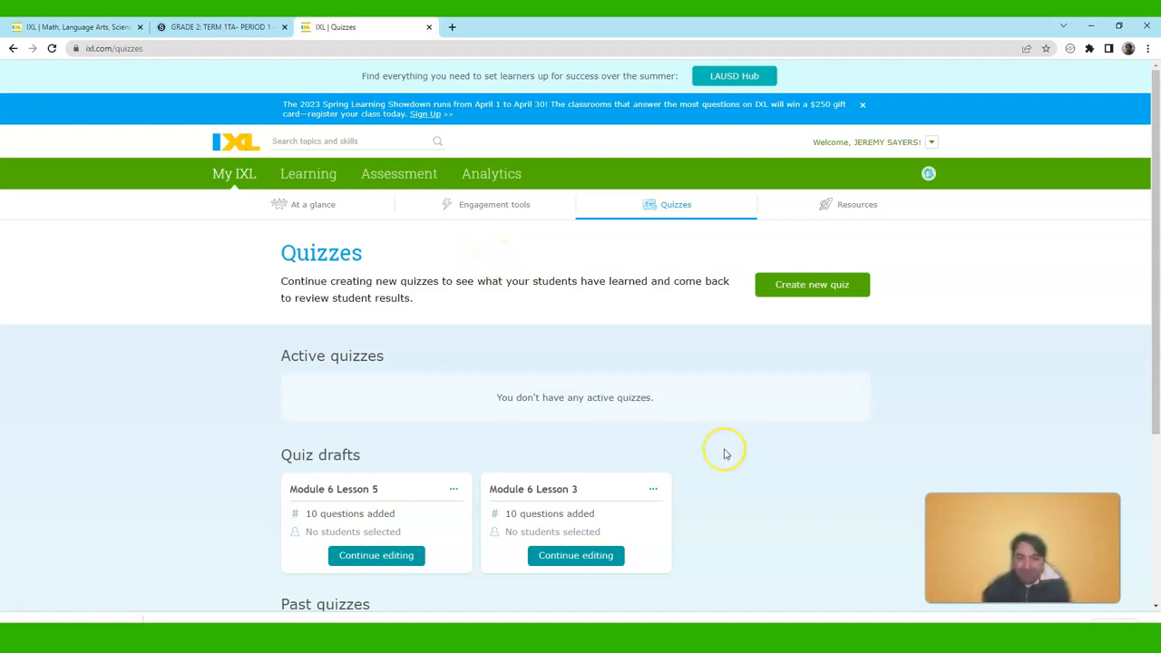
scroll(725, 454, down, 2)
scroll(726, 454, down, 2)
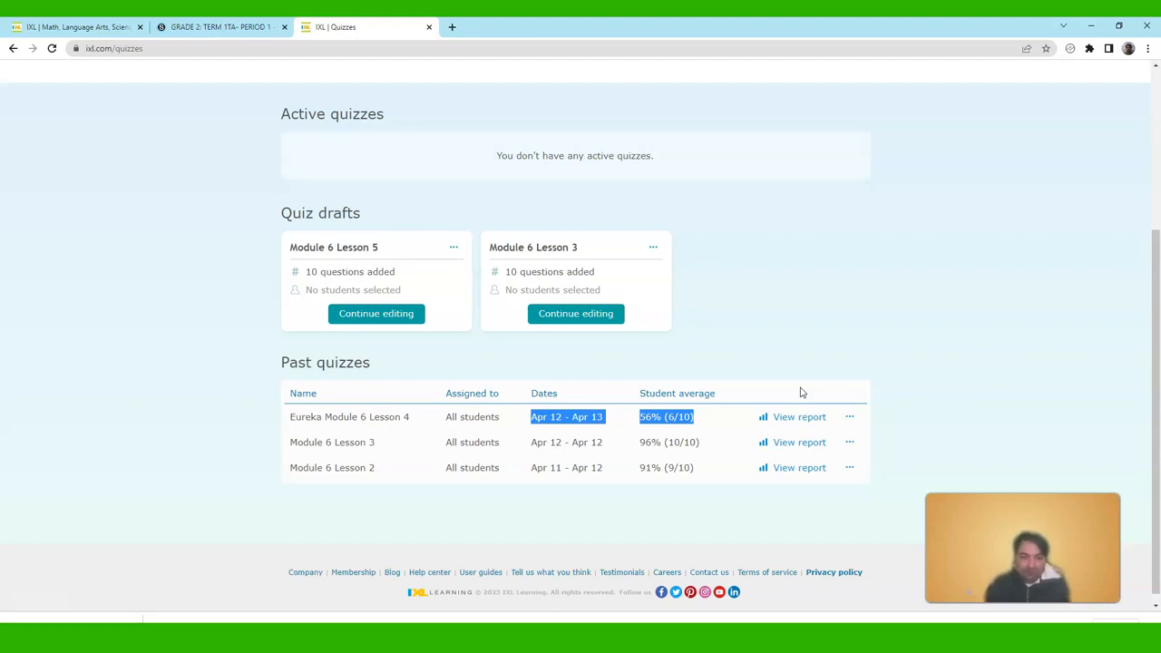
scroll(801, 392, up, 6)
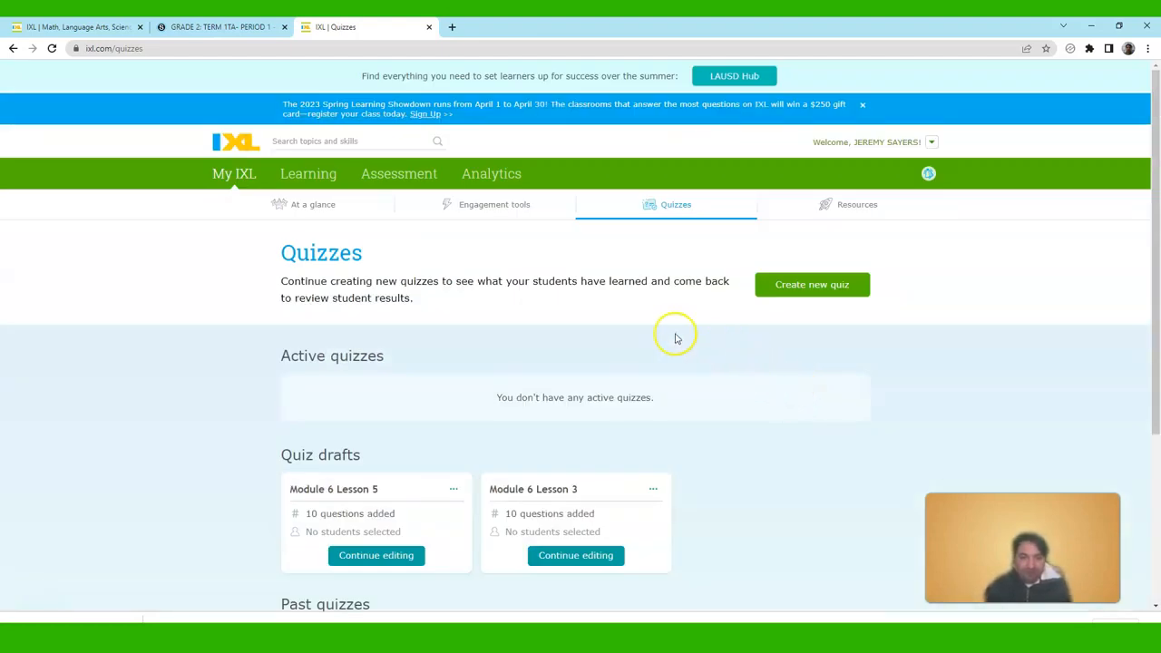